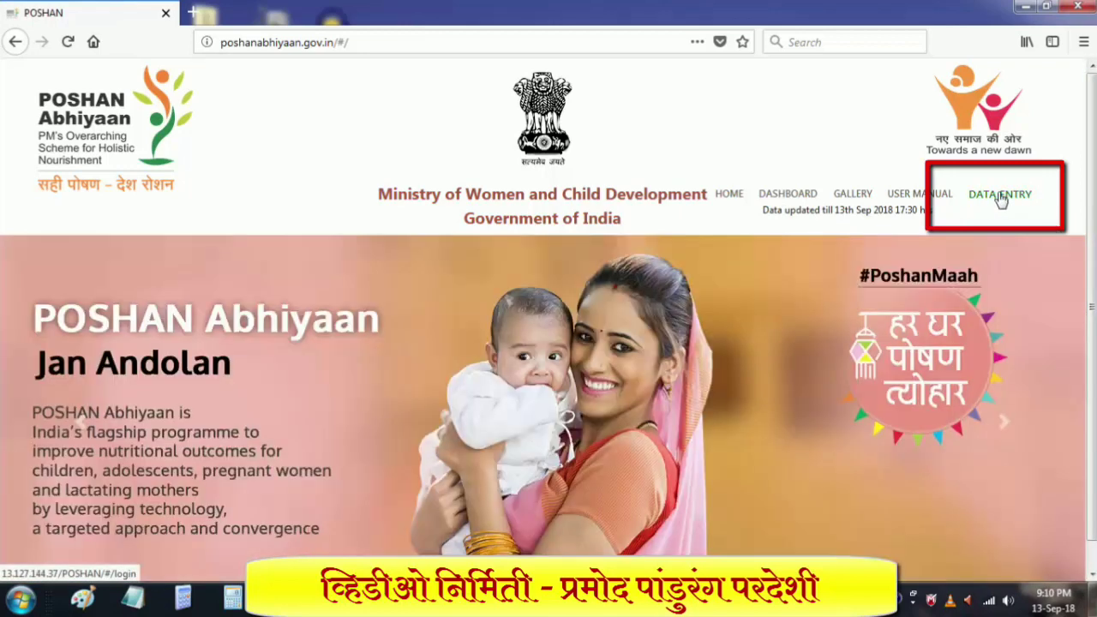
From DATA ENTRY, fill in the ministry-code username and the account password on the sign-in box
left_click(1000, 199)
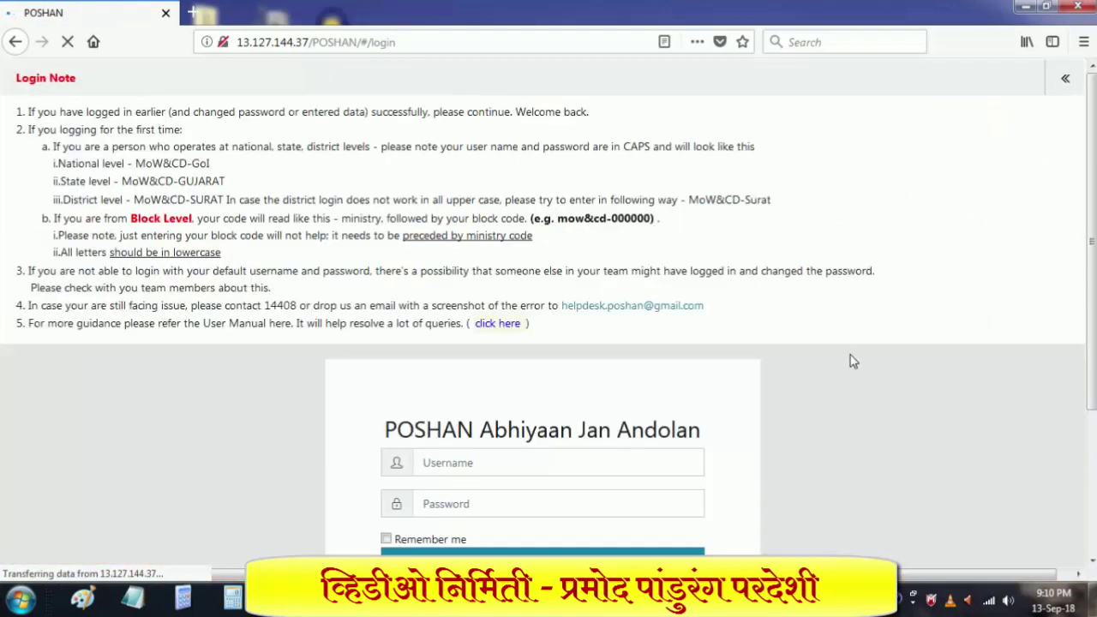
scroll(780, 397, "down", 3)
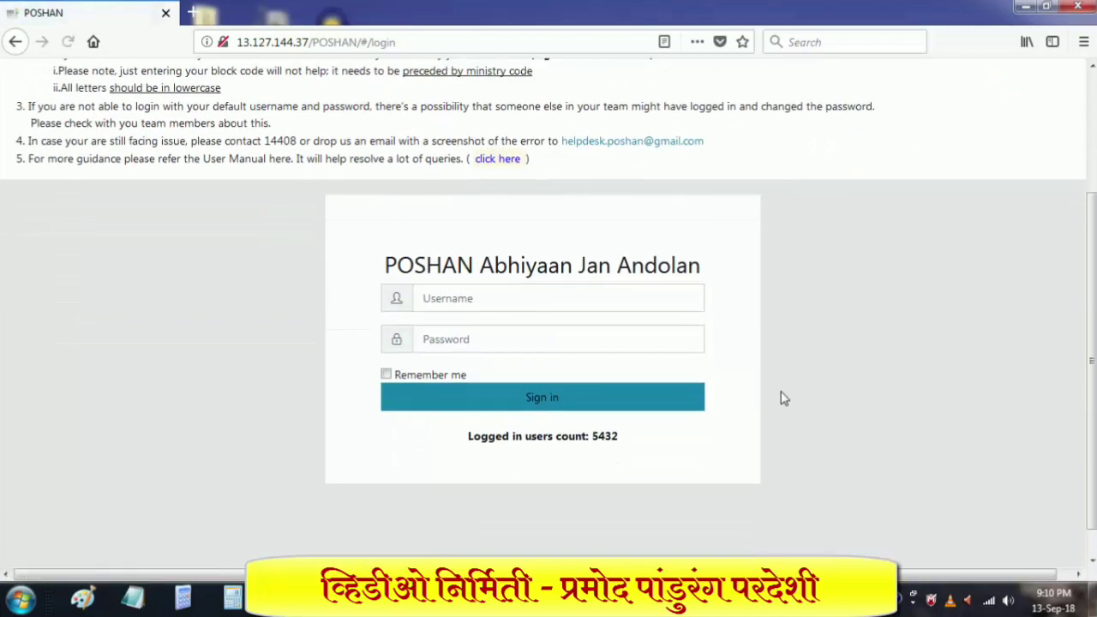
left_click(490, 301)
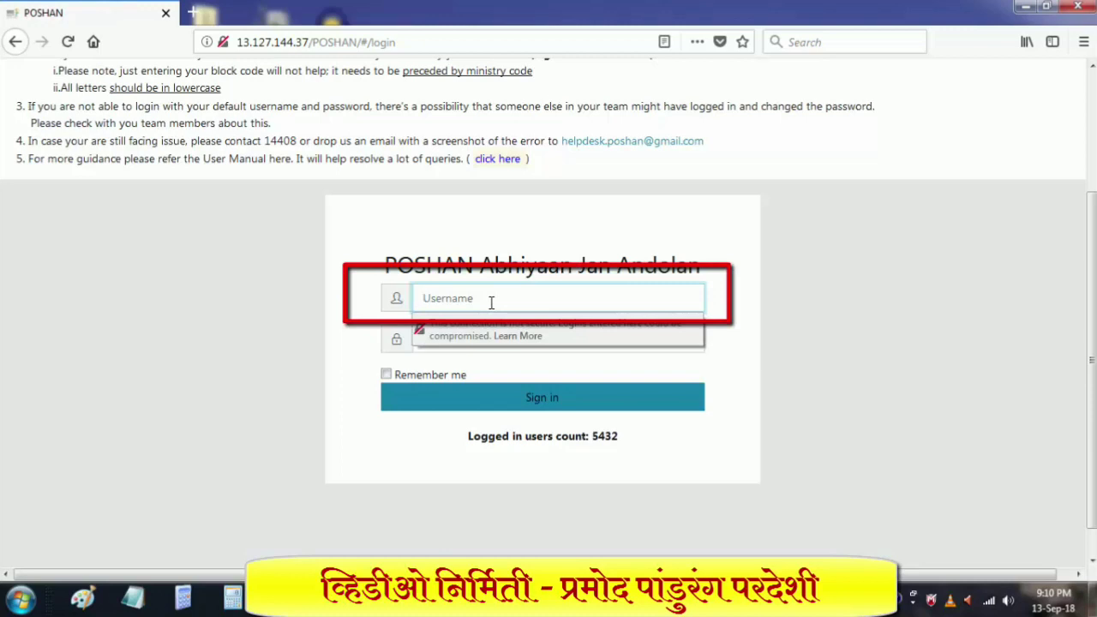
type("mo")
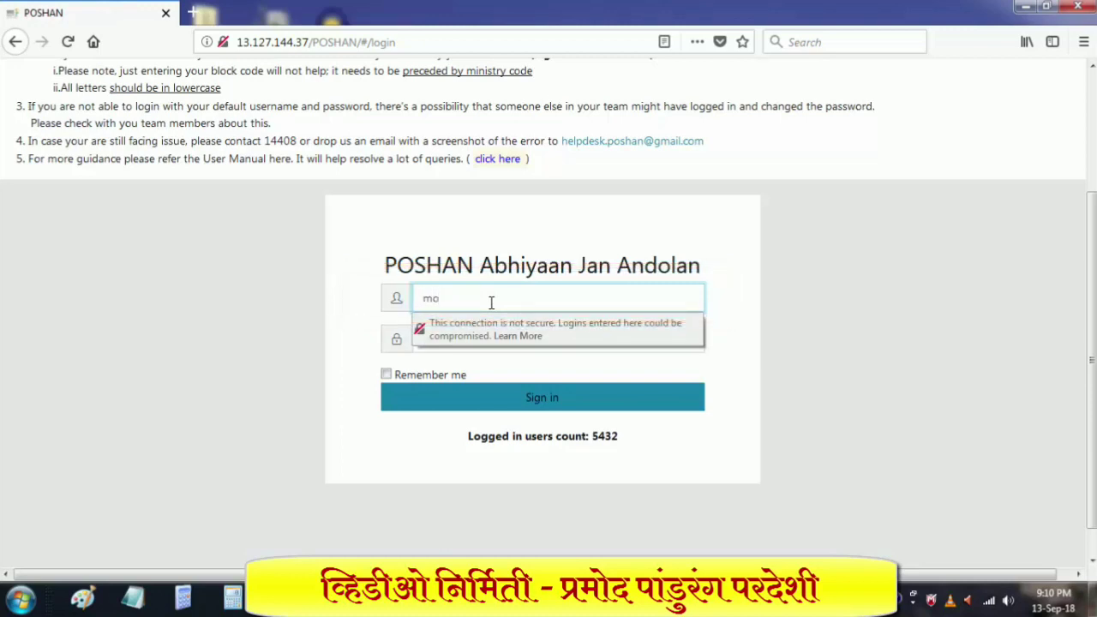
type("hrd")
type("27")
key("BackSpace")
key("BackSpace")
type("-2751602")
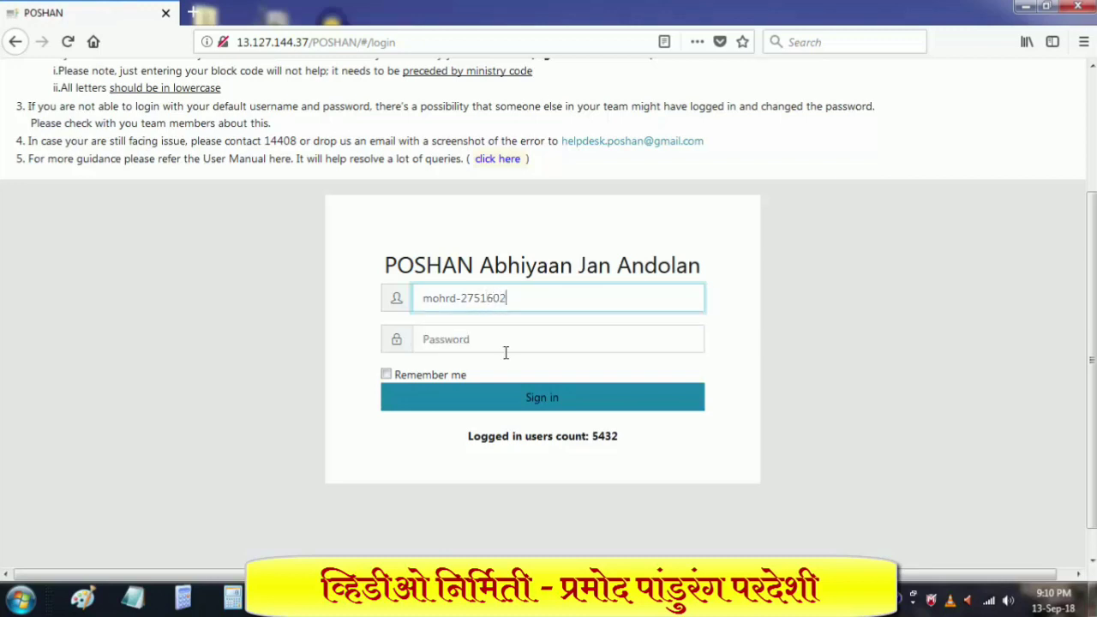
left_click(507, 343)
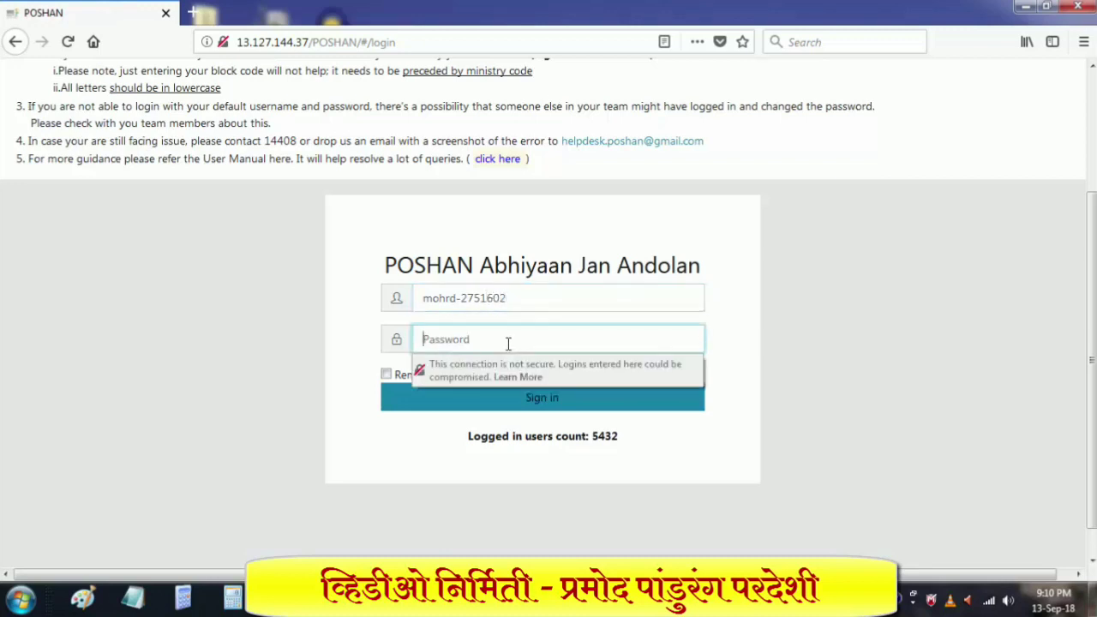
key("Return")
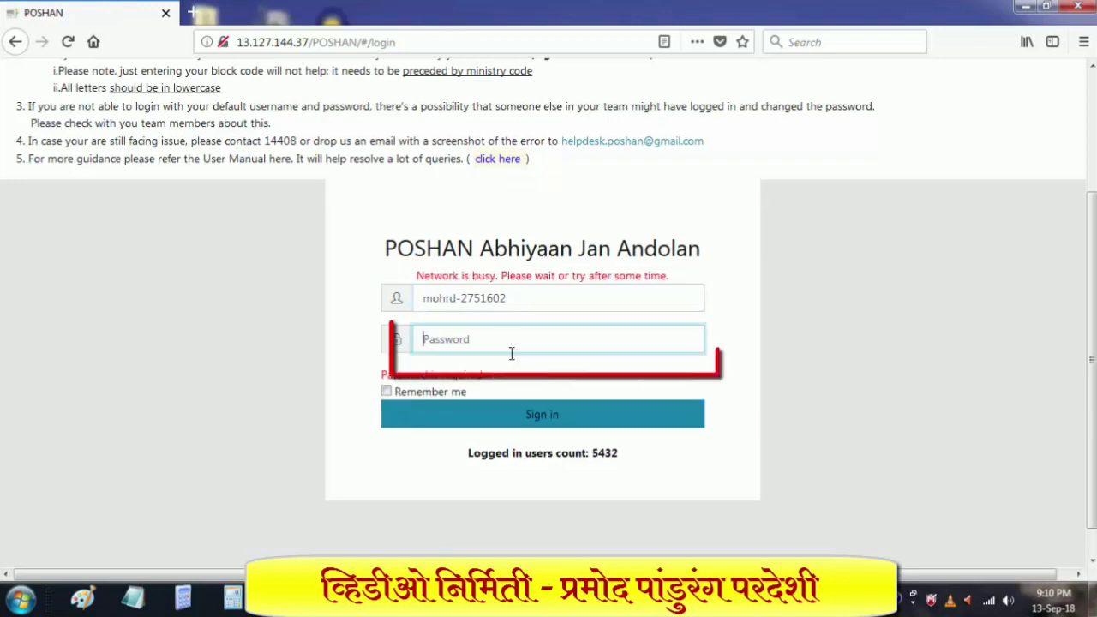
type("aaaaaaaaa")
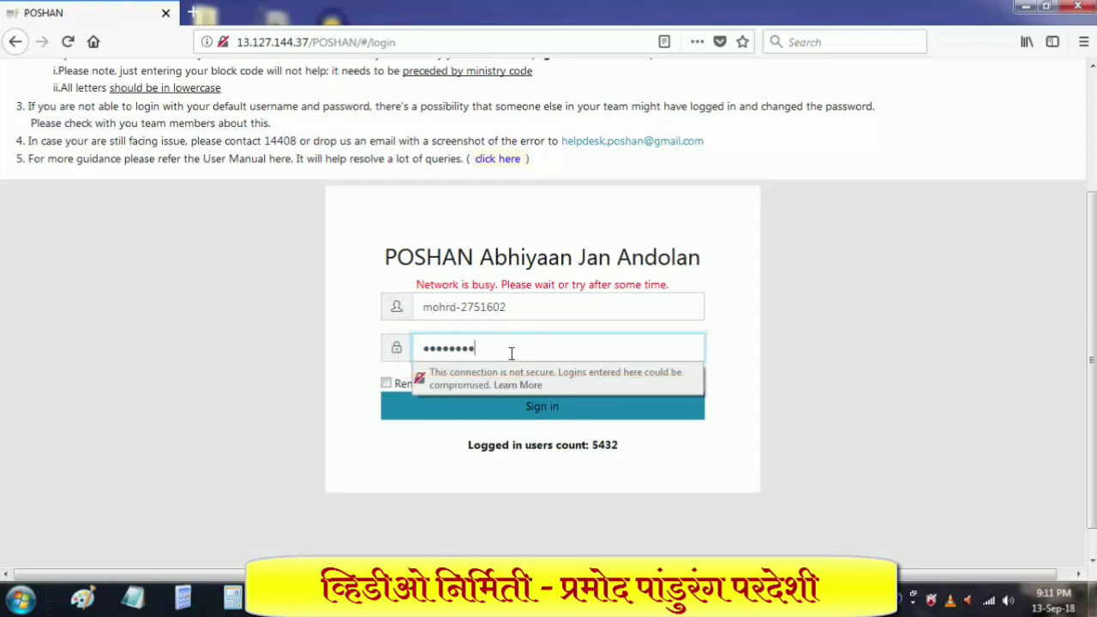
type("aaaaaa")
Sign in, choose Never Save for the login, and start a new Activity Participation record
left_click(549, 409)
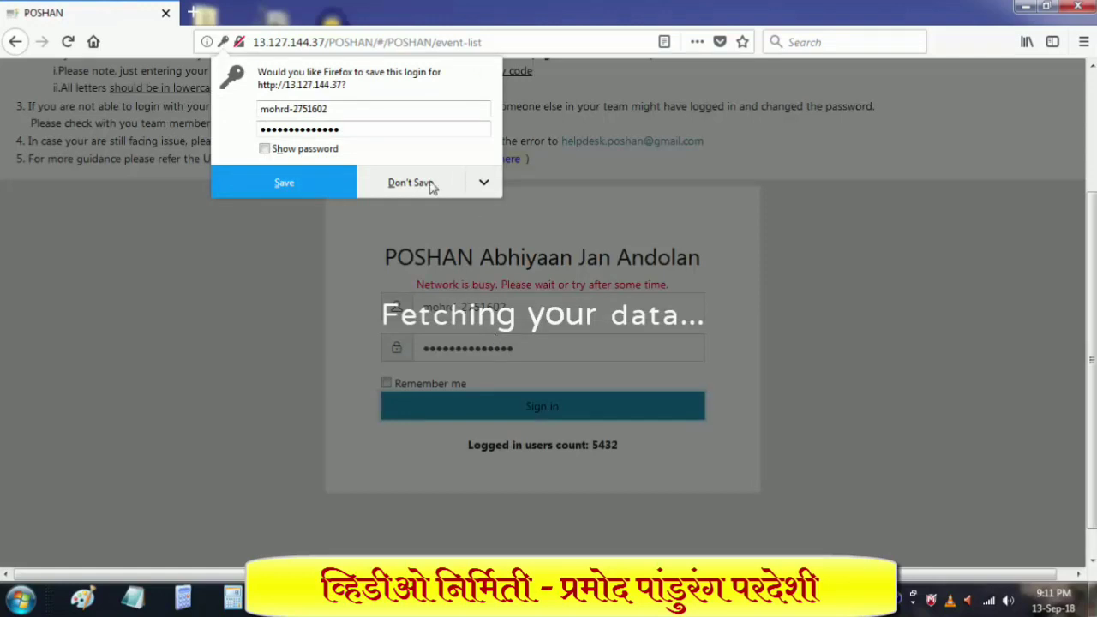
left_click(483, 182)
left_click(467, 211)
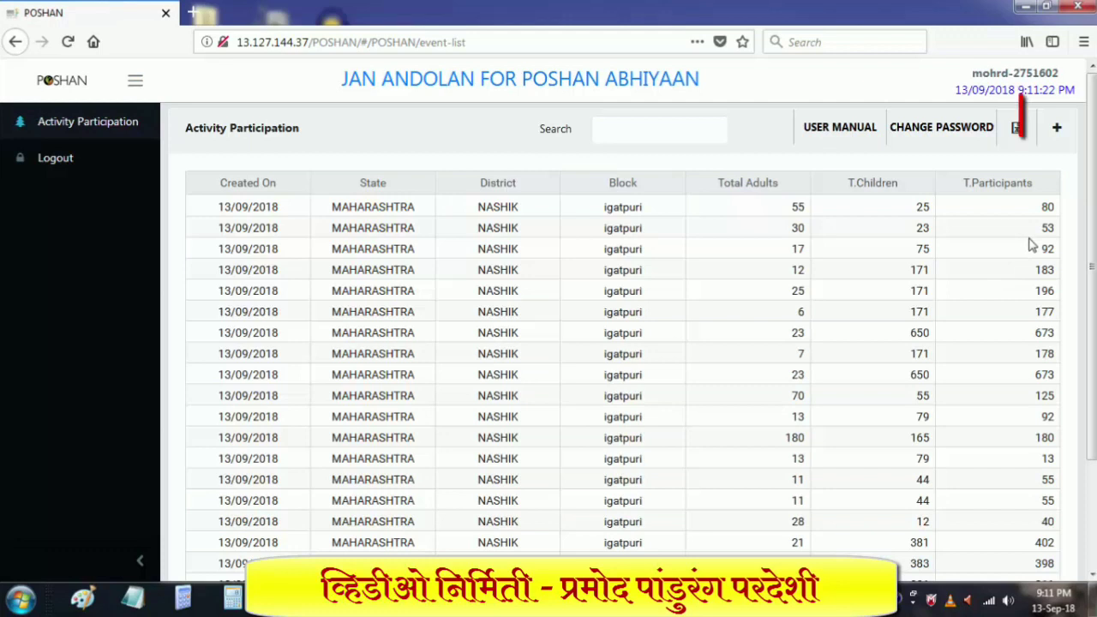
left_click(1060, 129)
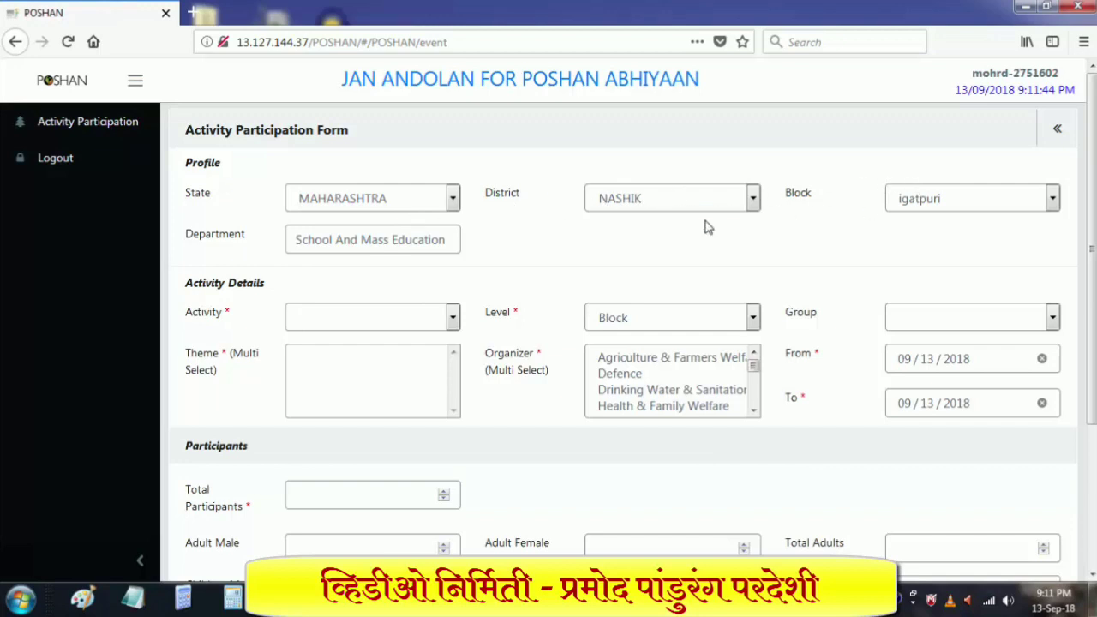
Choose School Based Activities as the activity and browse the Group list without picking one
left_click(453, 319)
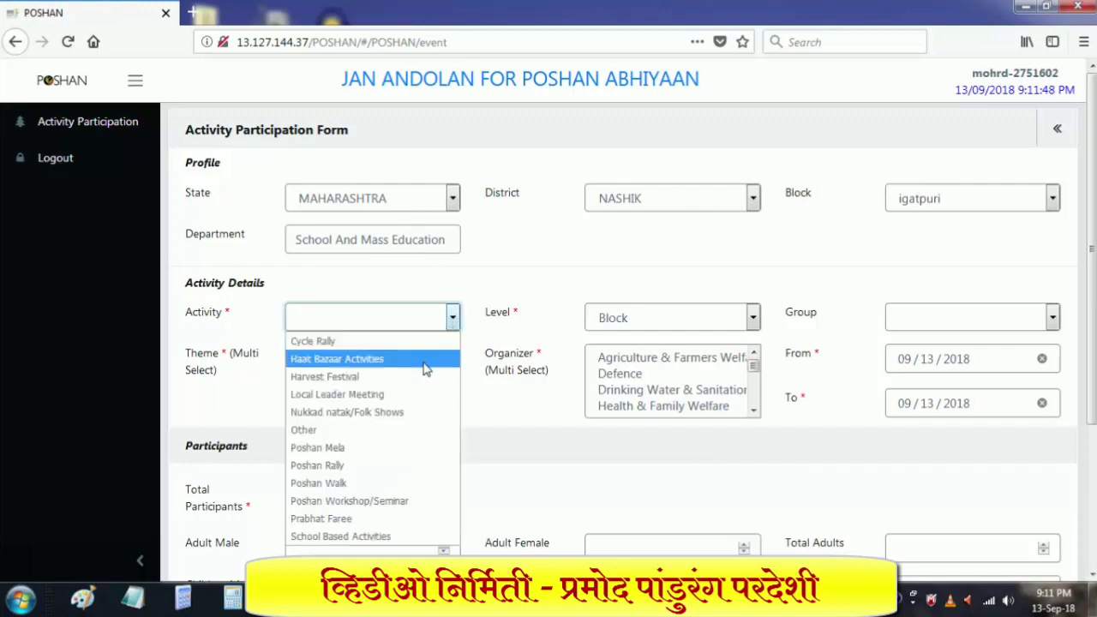
left_click(387, 536)
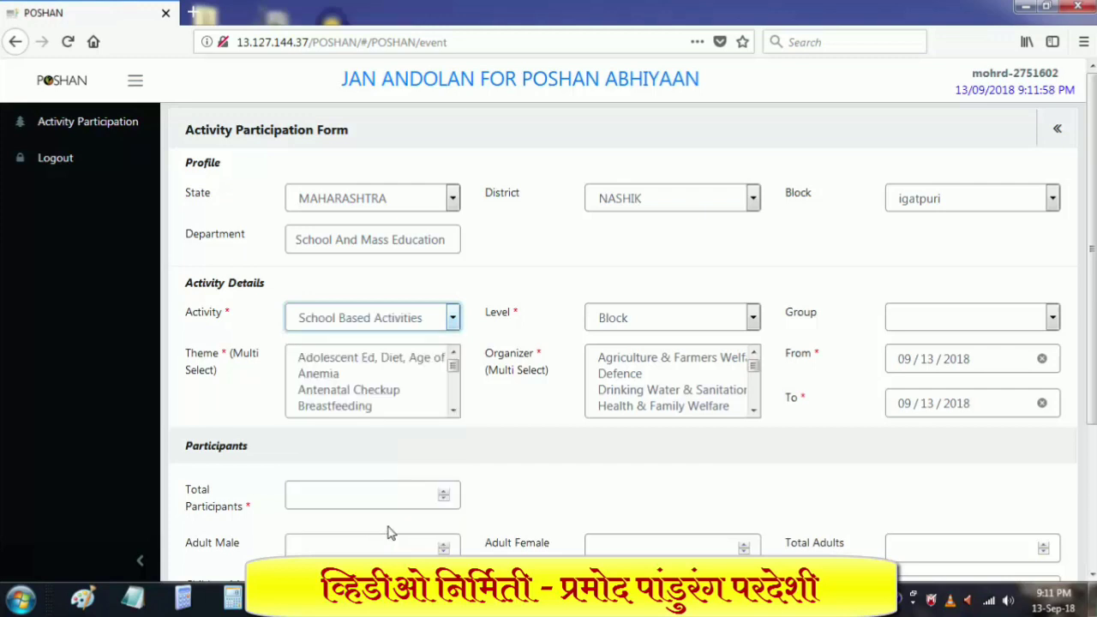
left_click(1053, 318)
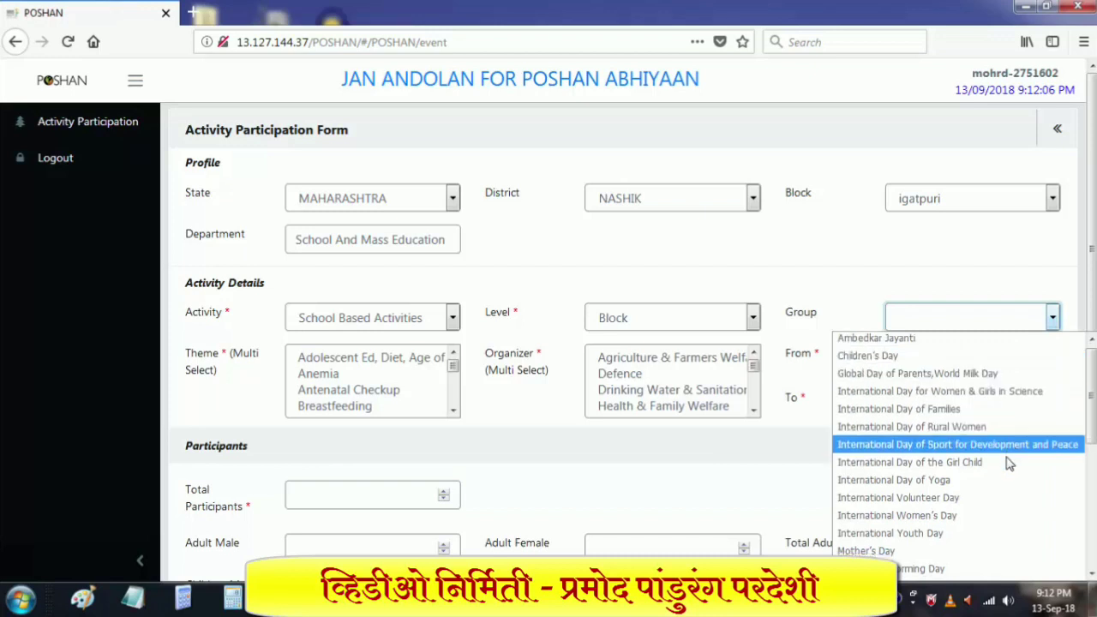
scroll(1009, 463, "down", 2)
scroll(1009, 462, "down", 2)
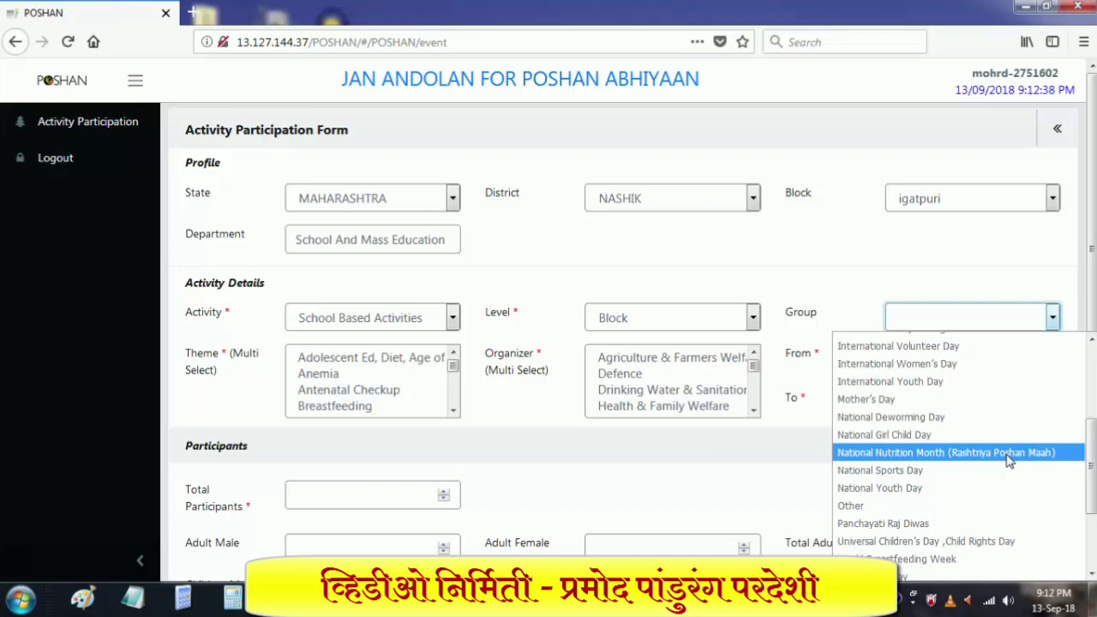
left_click(1008, 454)
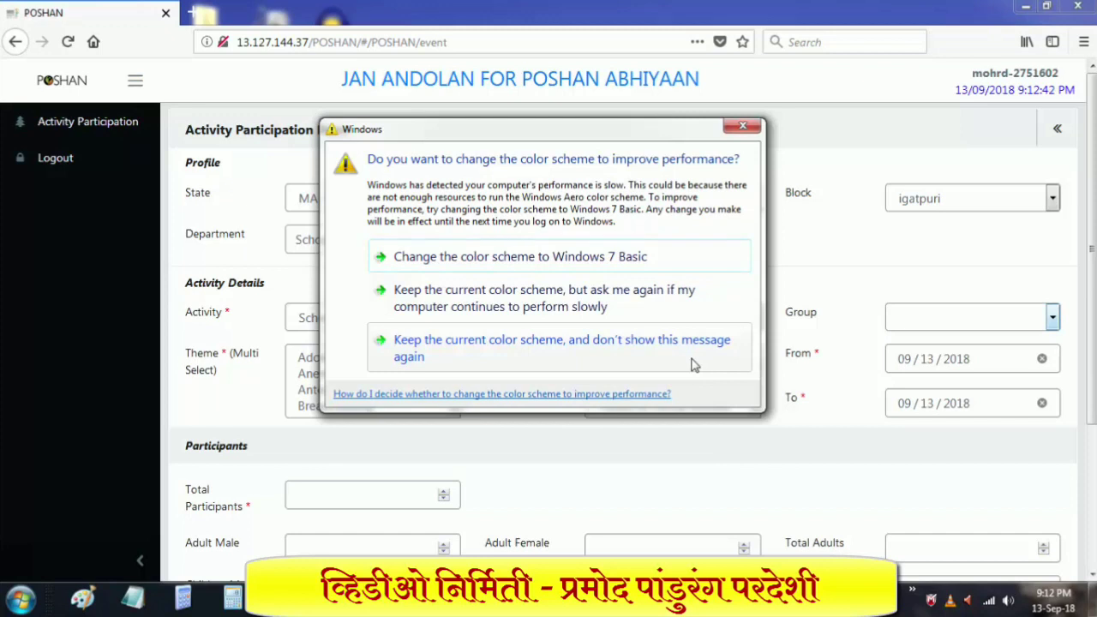
Dismiss the Windows colour-scheme prompt and set Level to Village / AWC
left_click(748, 130)
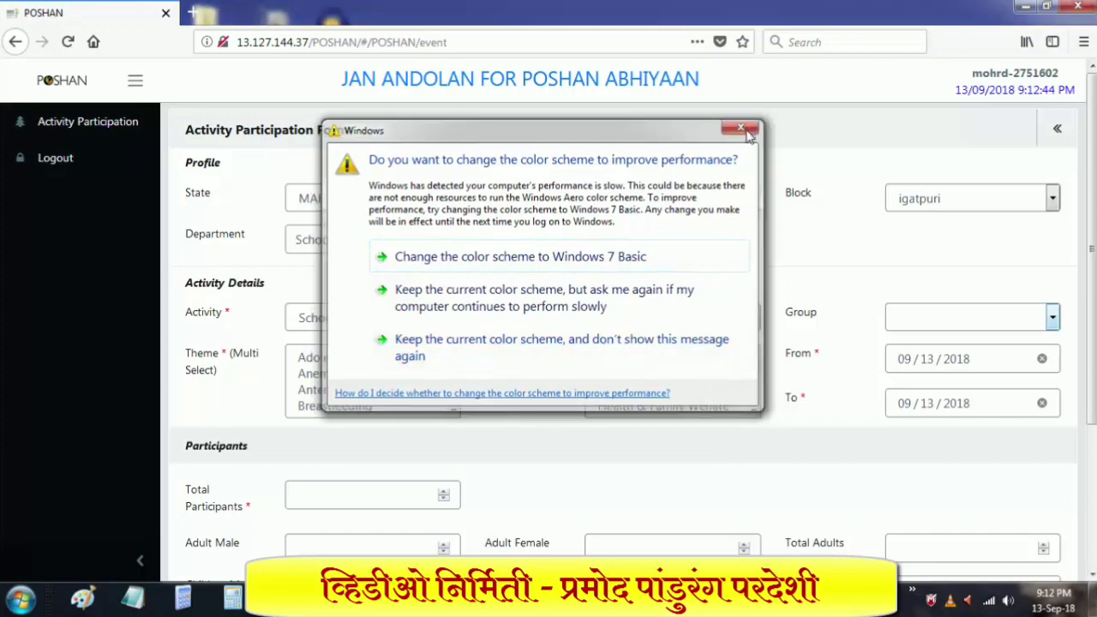
left_click(751, 317)
left_click(708, 360)
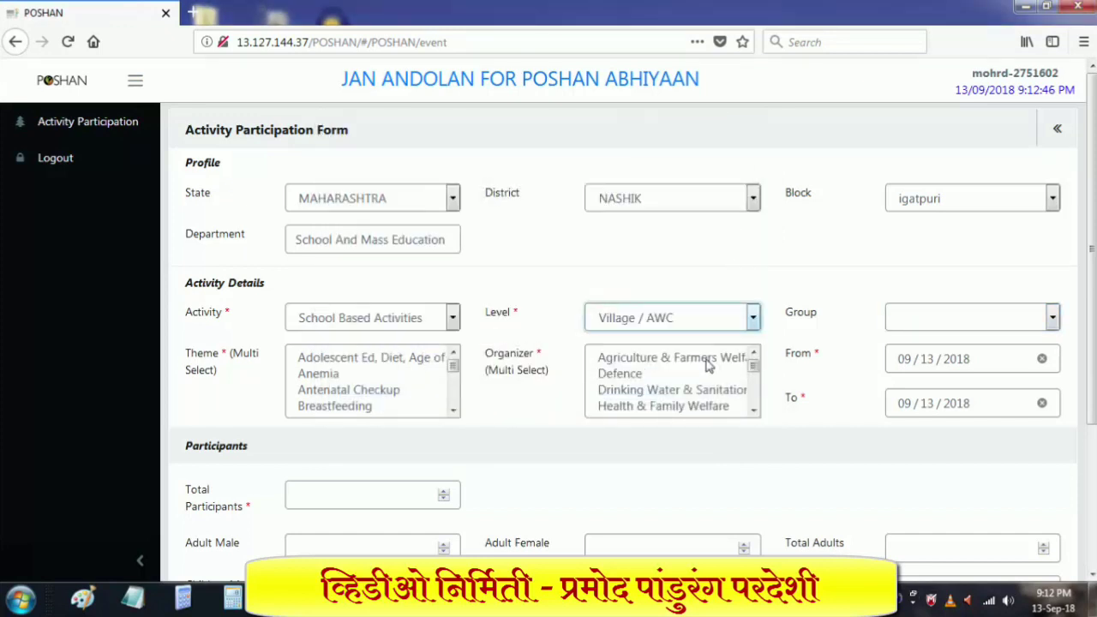
left_click(863, 336)
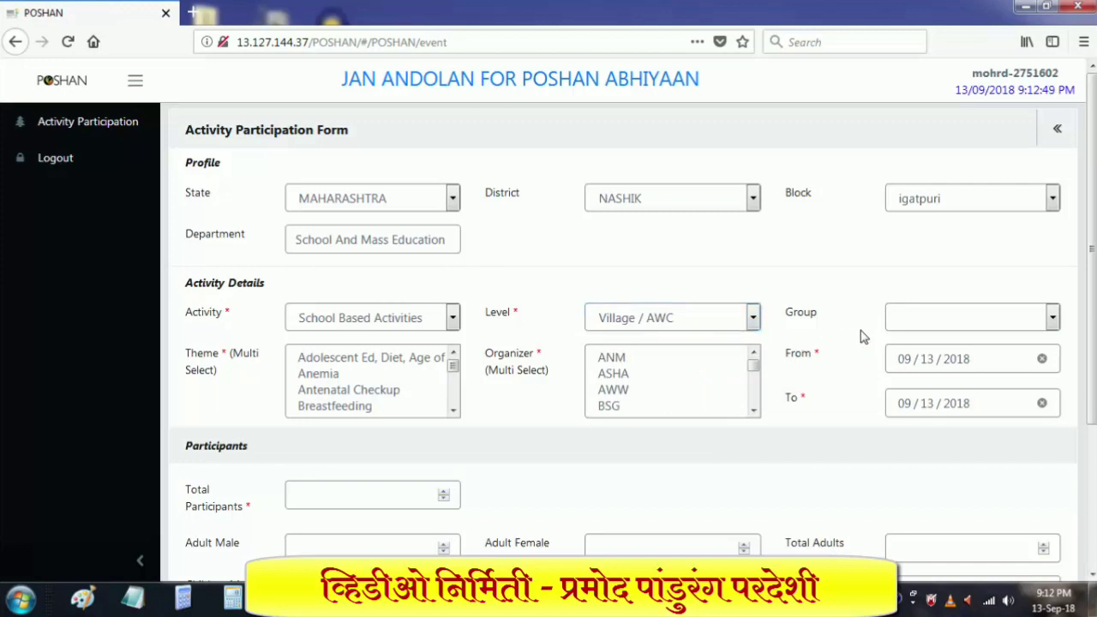
Choose National Nutrition Month in the Group list
left_click(1052, 319)
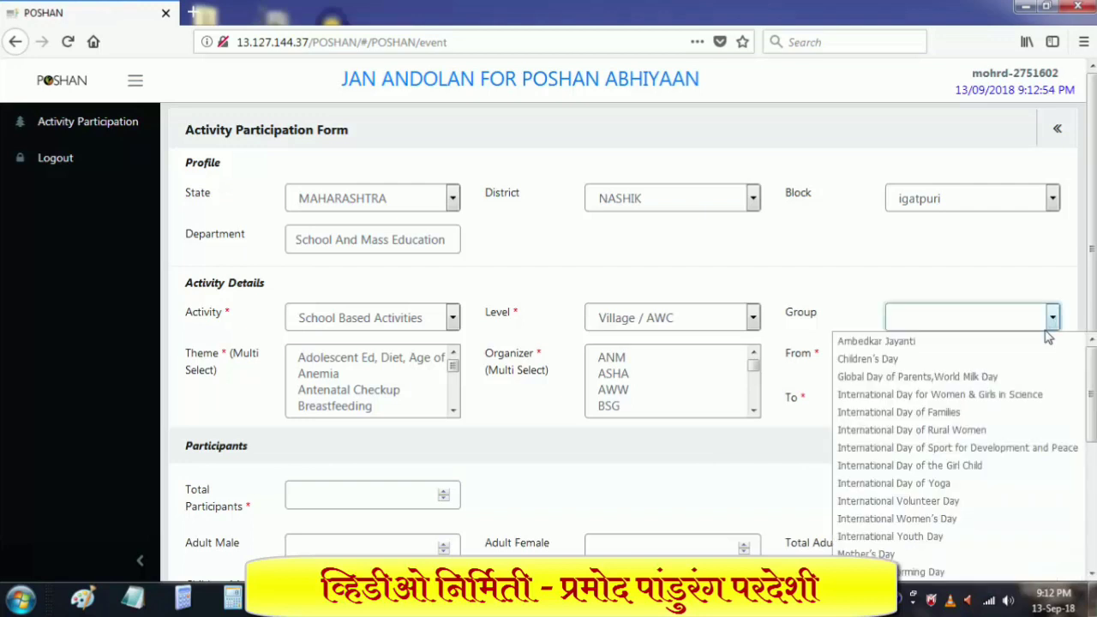
scroll(1028, 402, "down", 5)
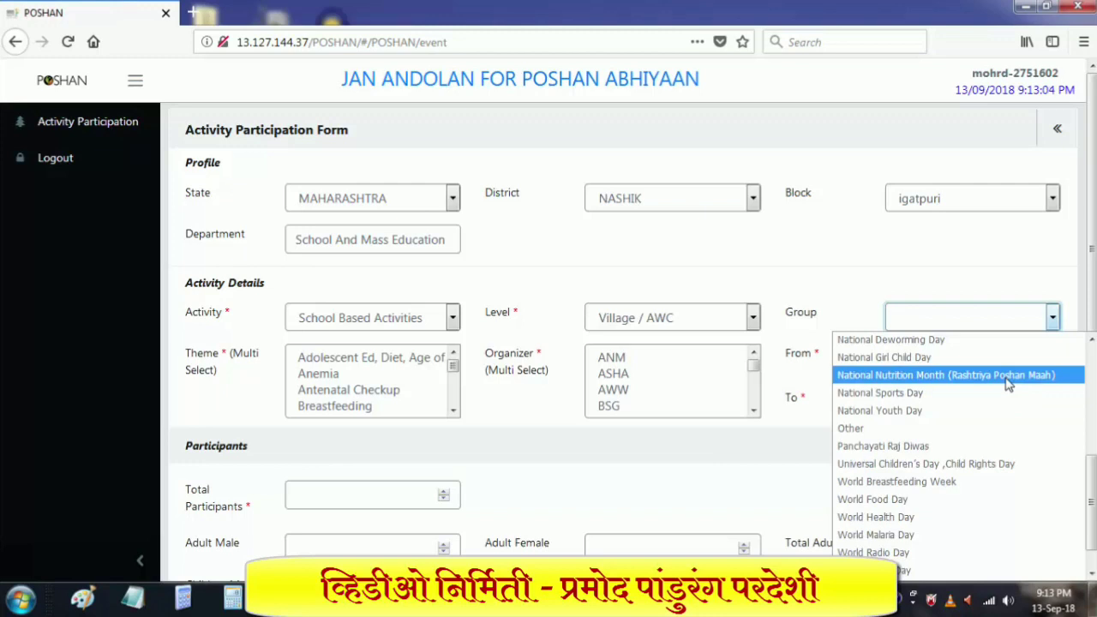
left_click(1008, 383)
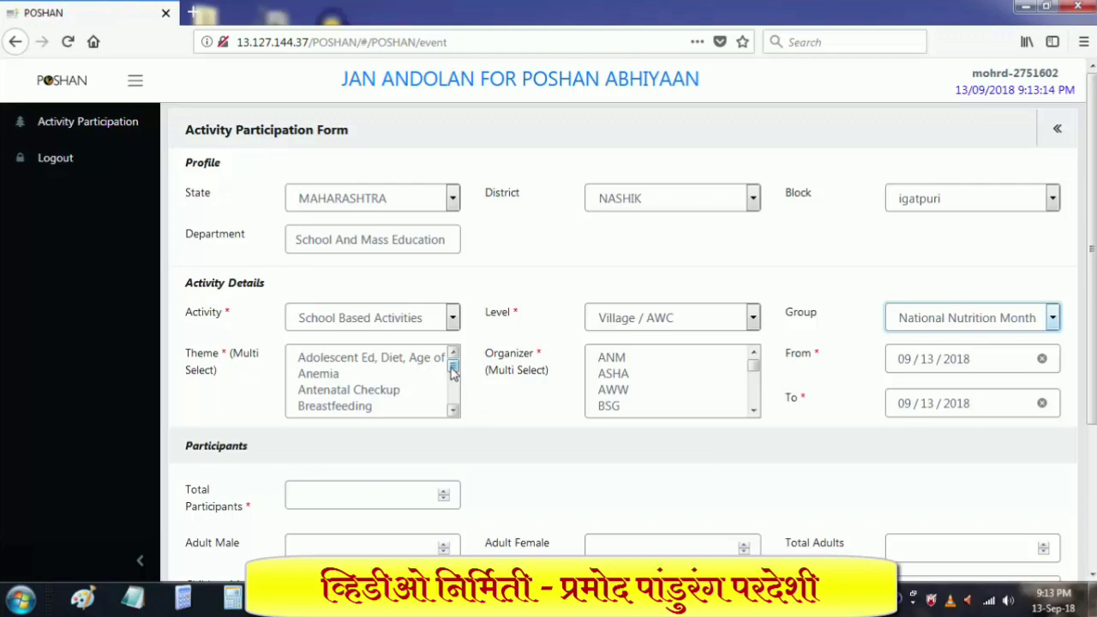
Pick Hygiene, Water, Sanitation as the theme and Teachers as the organizer
left_click_drag(452, 370, 453, 406)
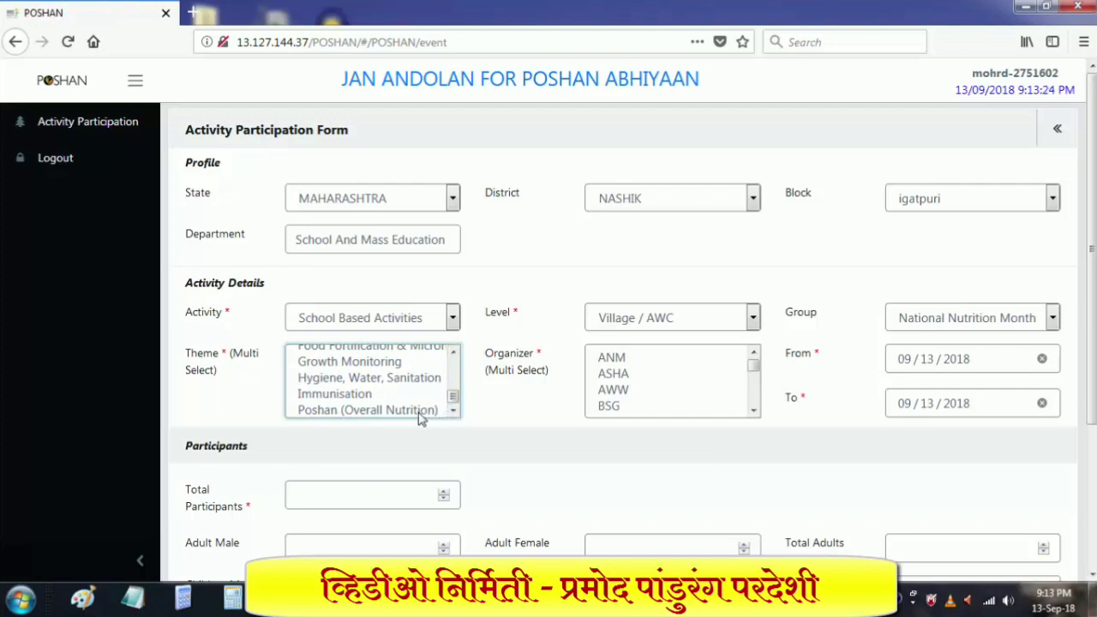
left_click(427, 386)
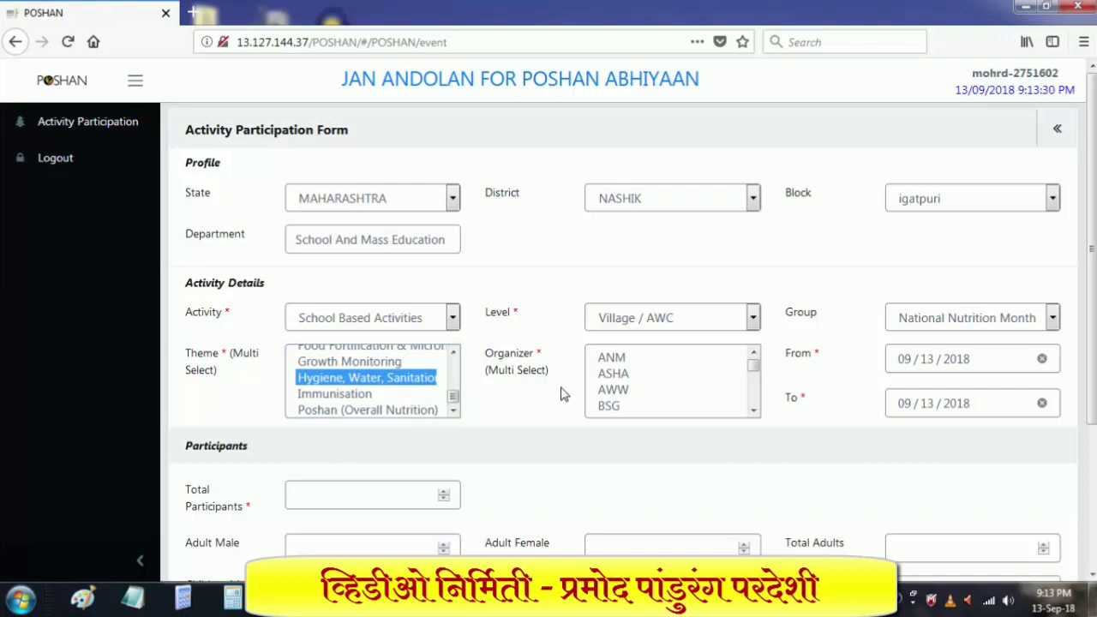
left_click_drag(755, 370, 758, 408)
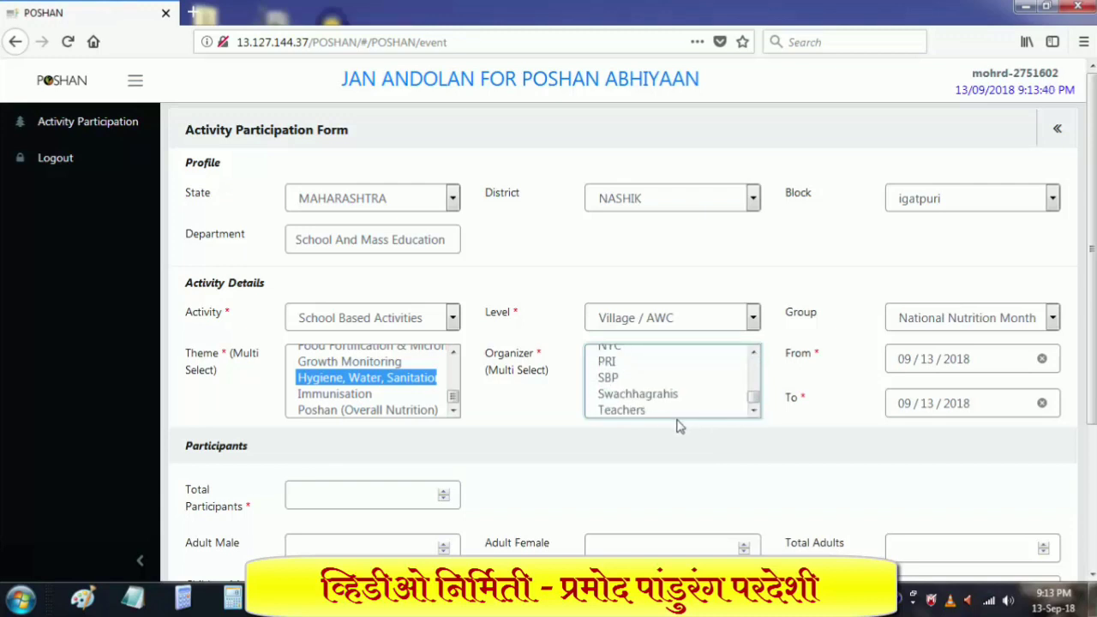
left_click(649, 410)
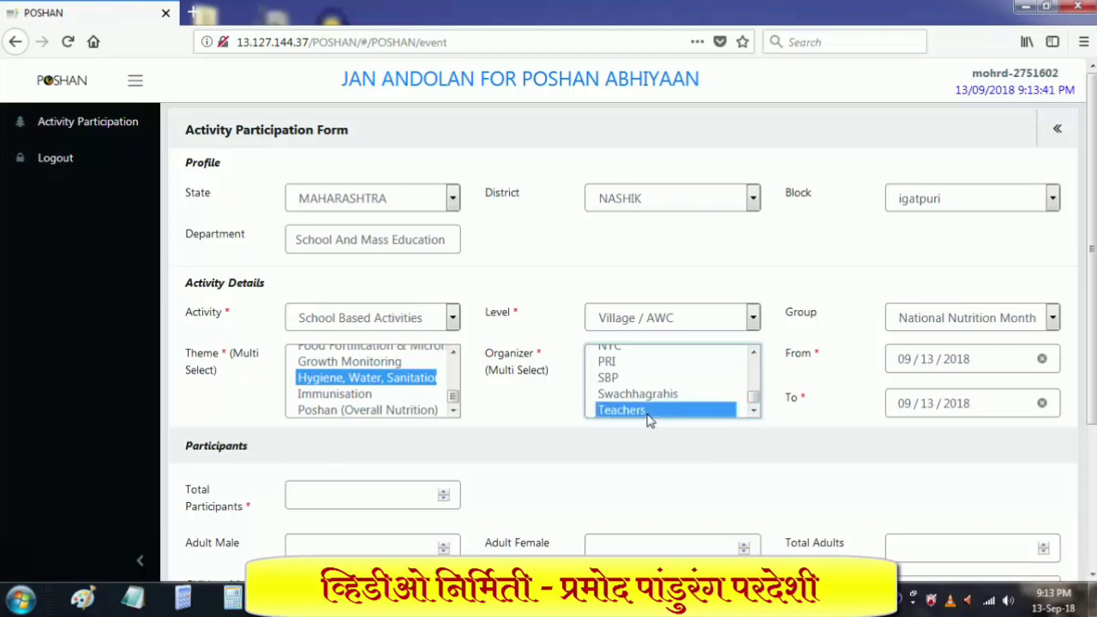
left_click(1009, 367)
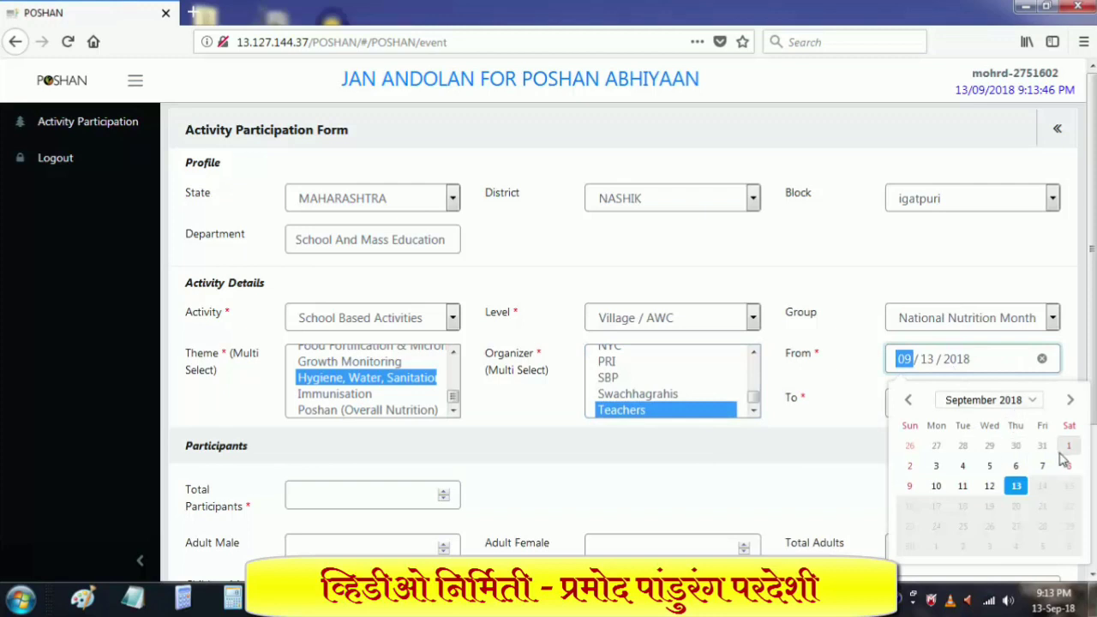
Set the From date to 09/01/2018, keeping the To date at 09/13/2018
left_click(1069, 446)
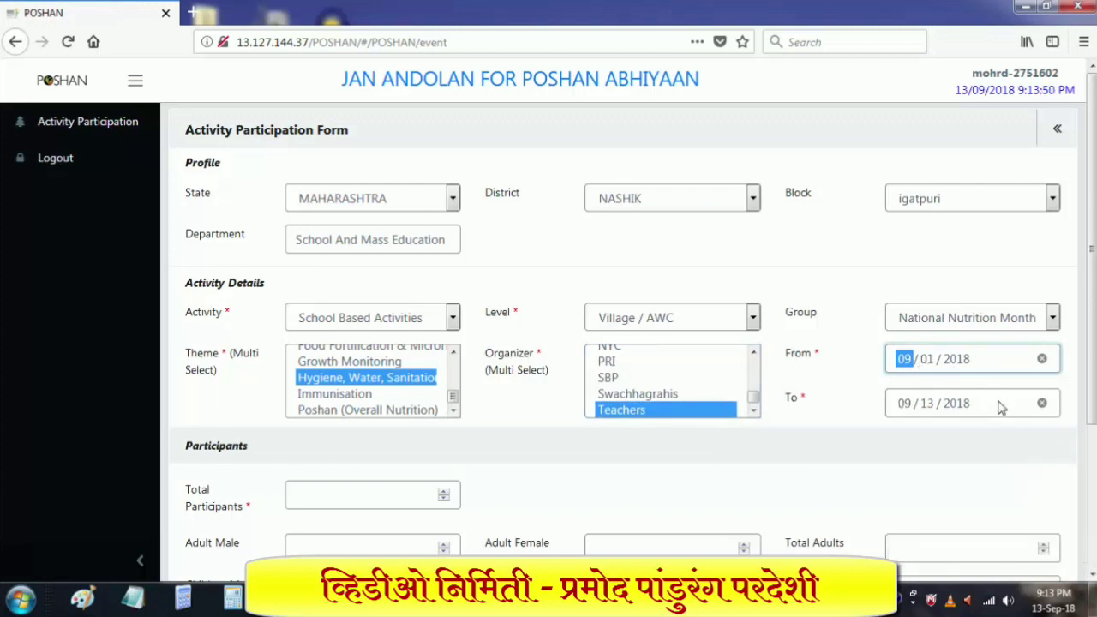
left_click(1027, 408)
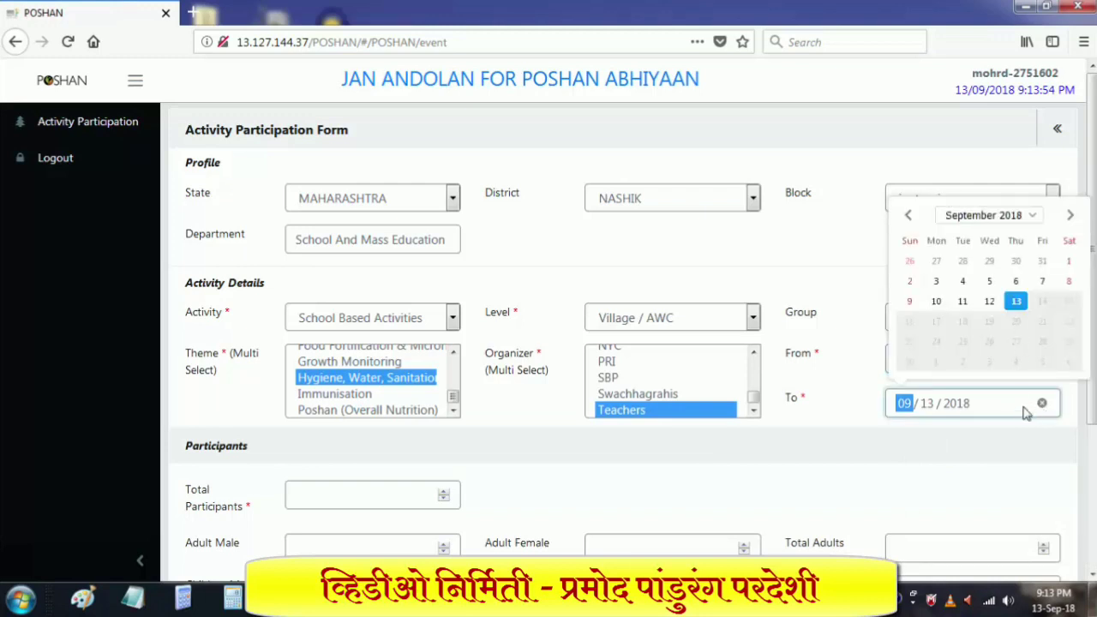
left_click(1005, 475)
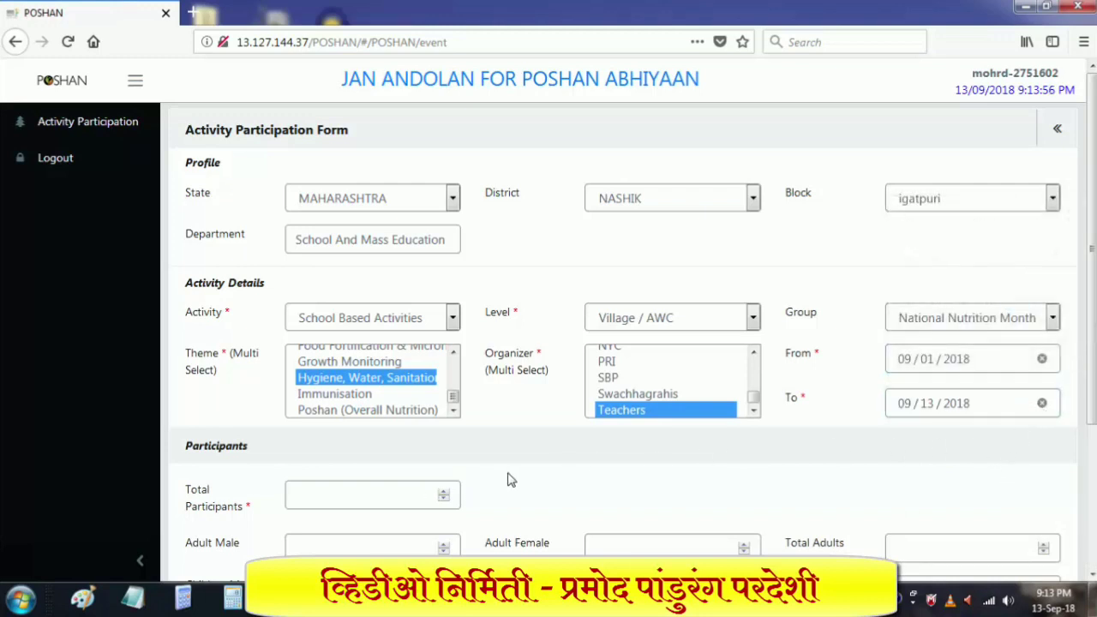
Enter 80 total participants, 30 adult males and 25 adult females
scroll(511, 482, "down", 2)
scroll(512, 481, "down", 2)
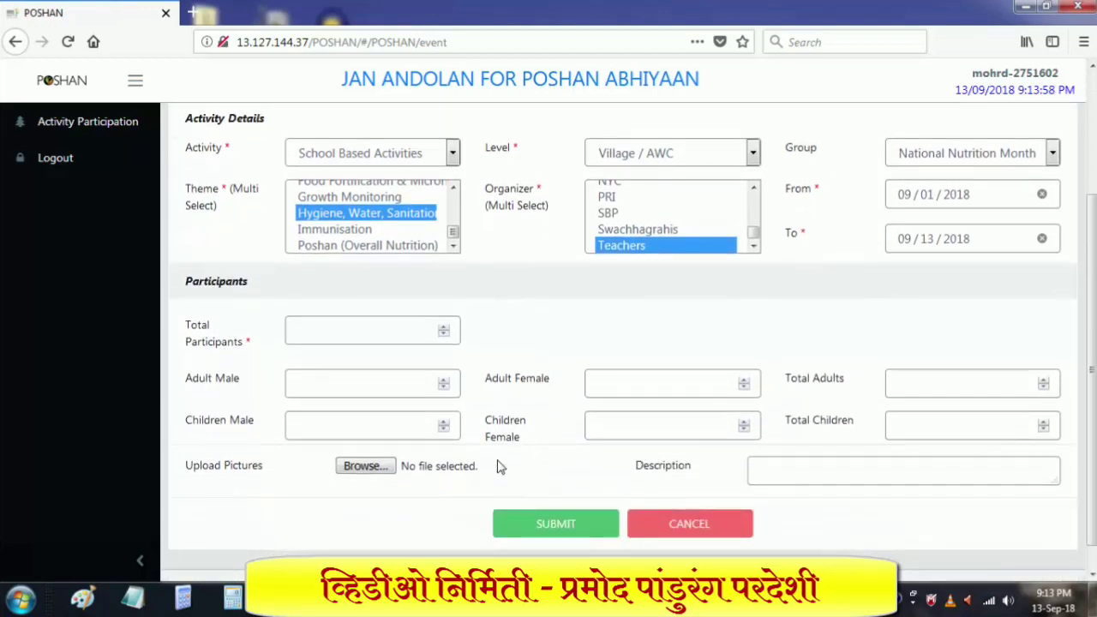
left_click(421, 328)
type("80")
left_click(495, 355)
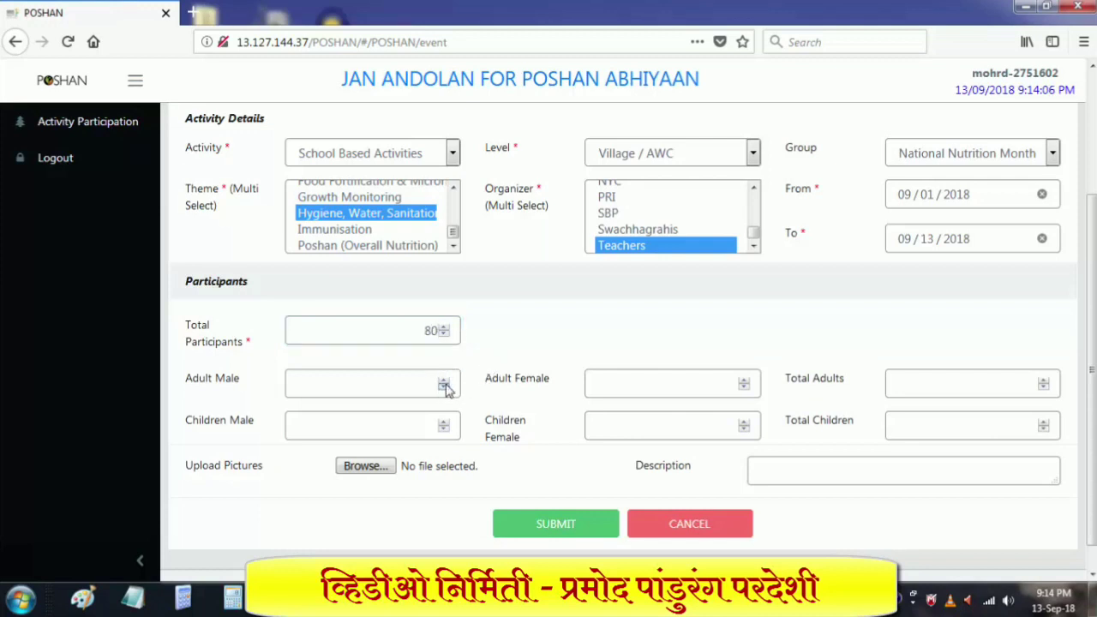
left_click(416, 385)
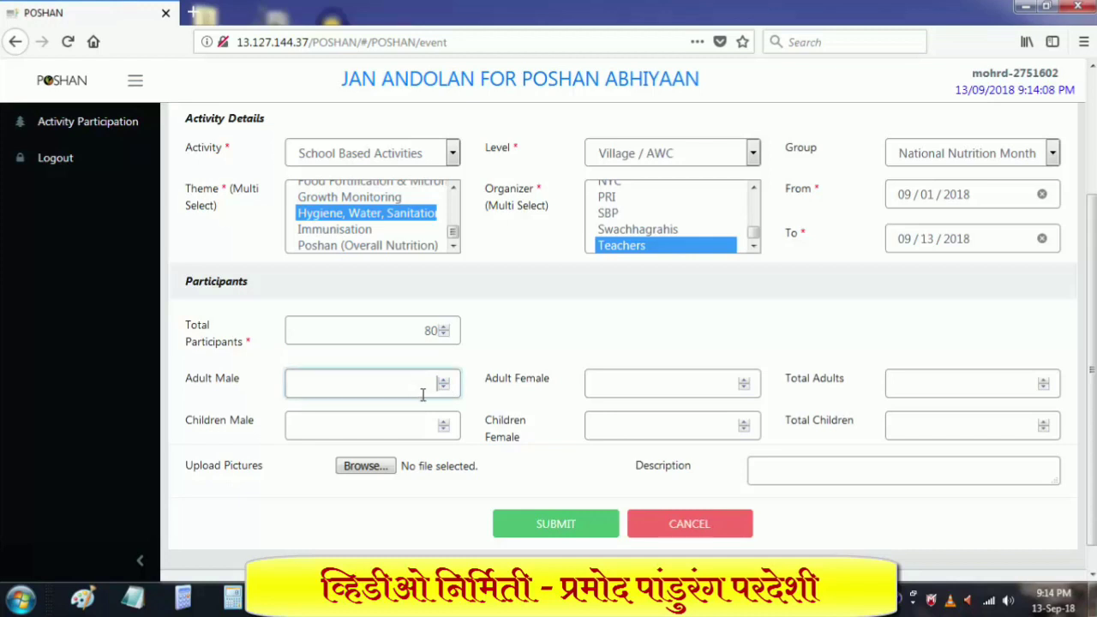
type("30")
left_click(677, 385)
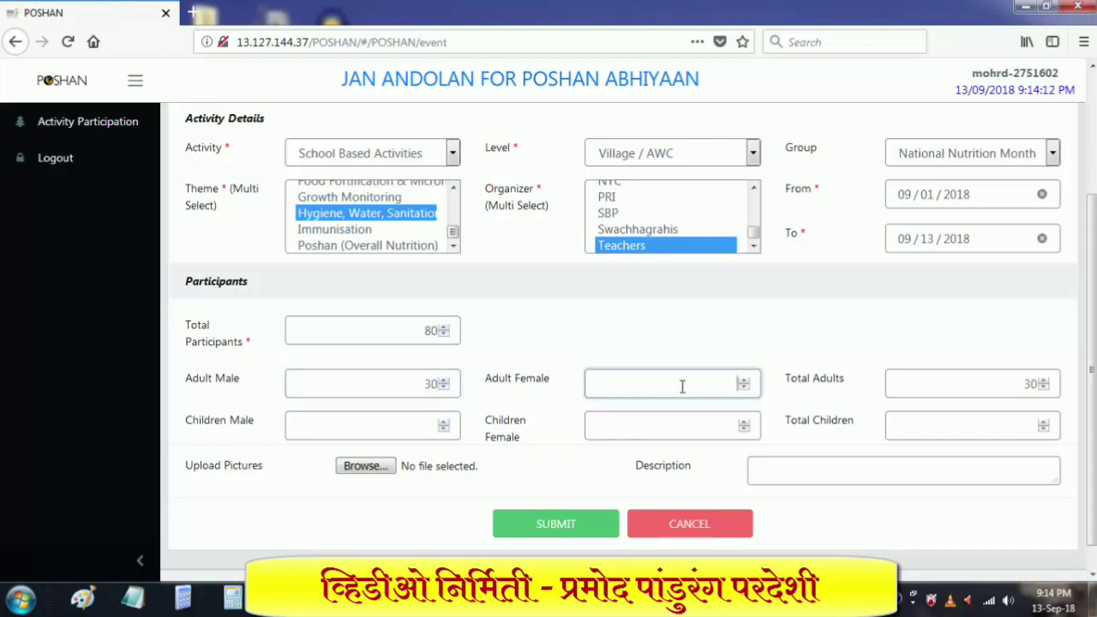
type("25")
left_click(810, 343)
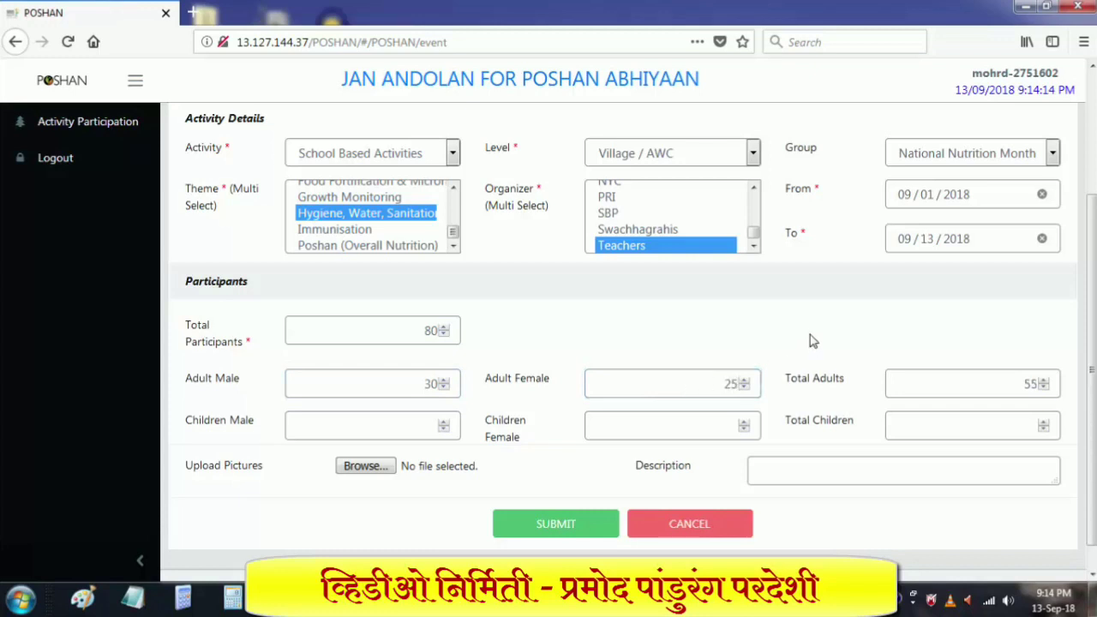
Enter 13 male children and 12 female children
left_click(431, 424)
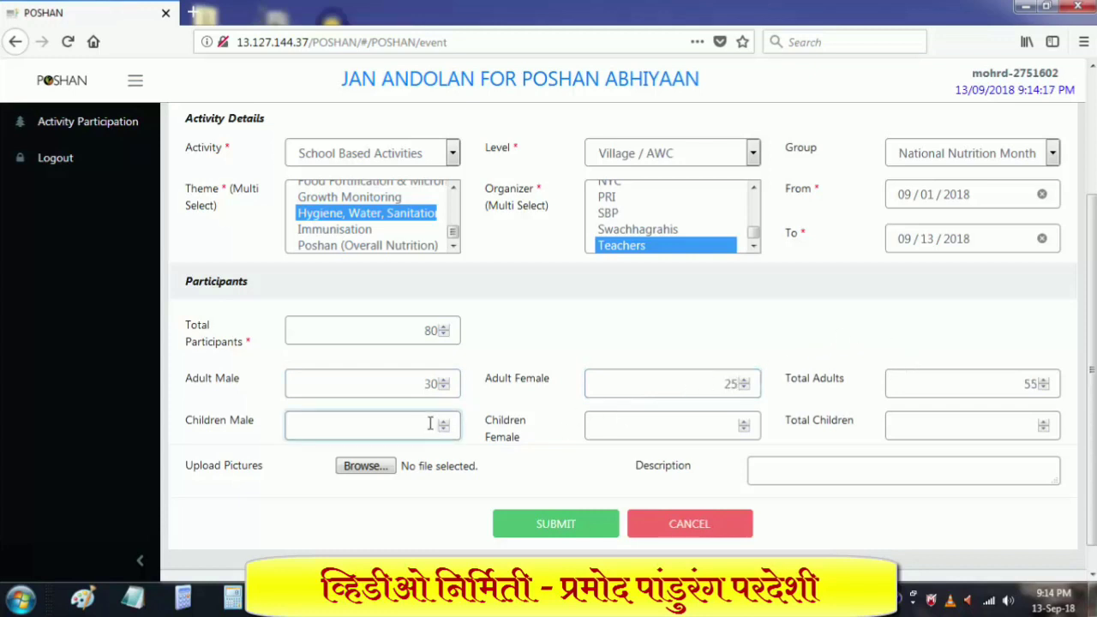
type("13")
left_click(687, 420)
type("12")
left_click(708, 484)
Attach poshan_6 from the Downloads folder as the activity picture
scroll(648, 488, "down", 1)
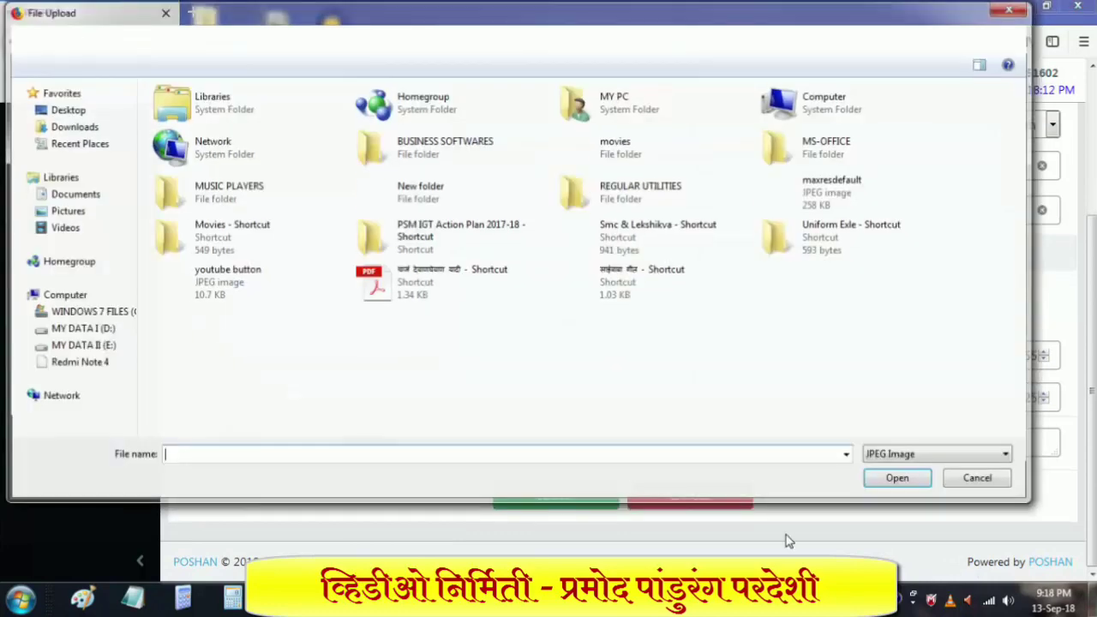
key("Down")
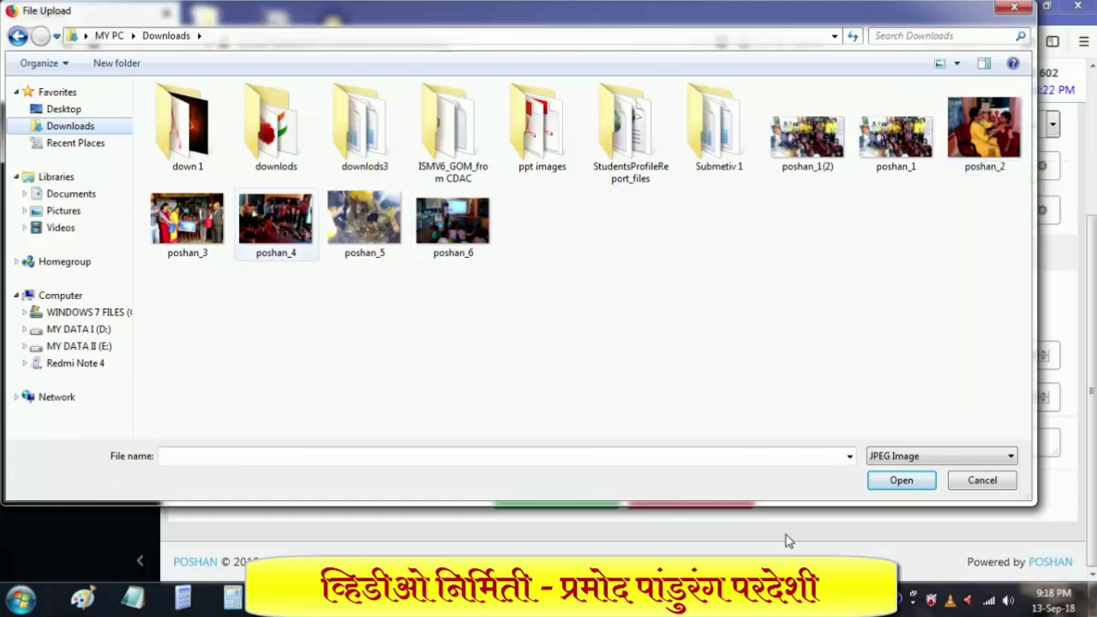
left_click(275, 221)
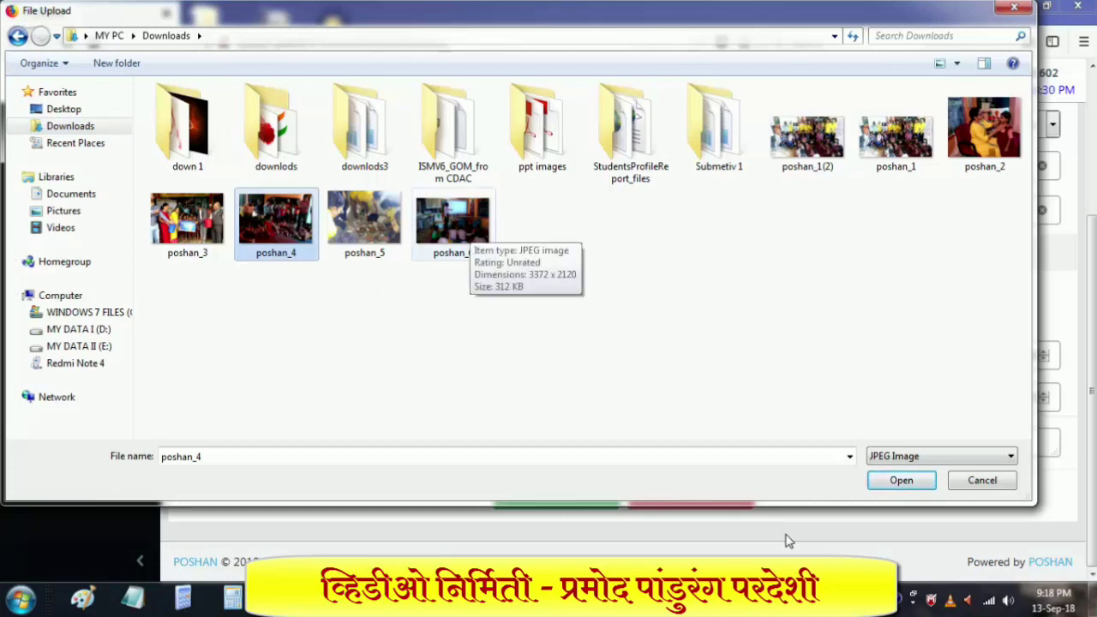
key("Right")
key("Right")
key("Return")
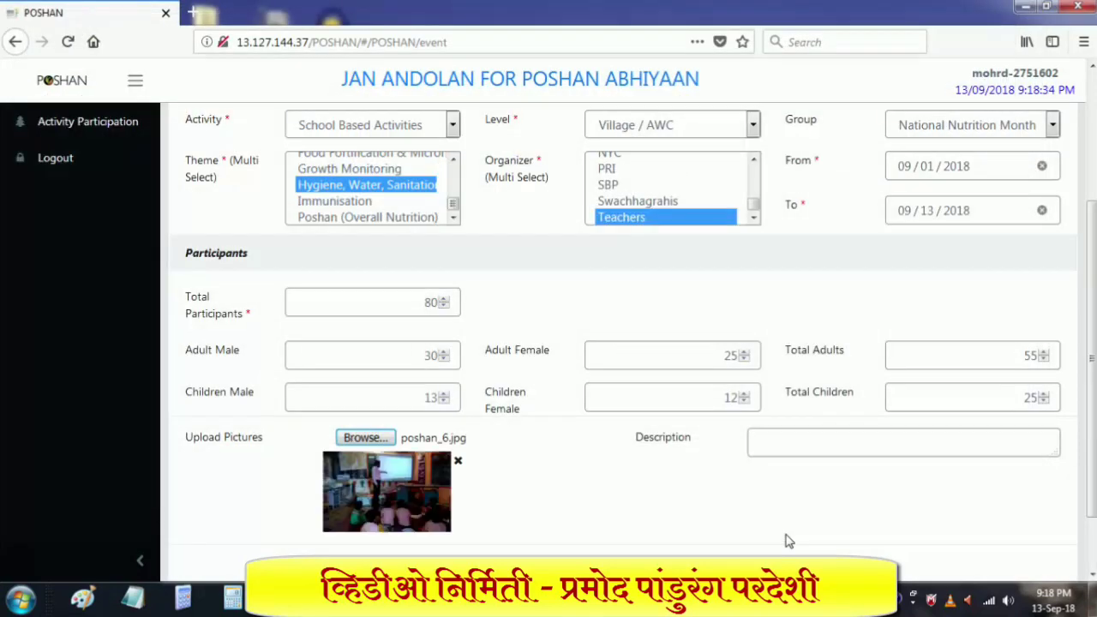
key("Tab")
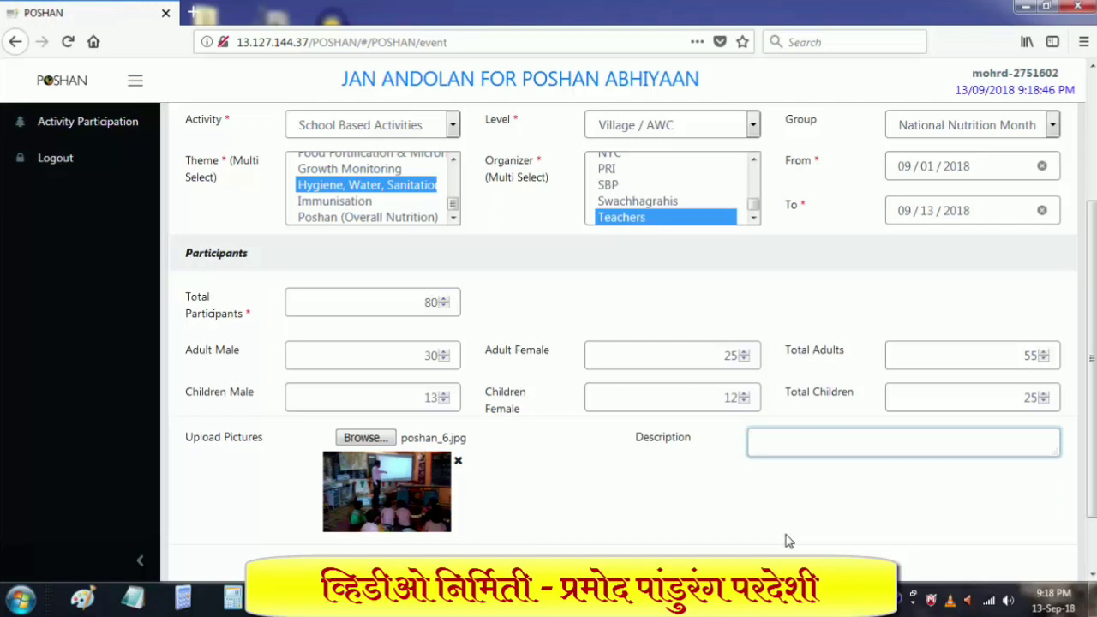
Enter the description 'Poshan maah activity video presentation. Zillha Parishad Primary School Dhamadki. Tal. Igatpuri. Dist. Nashik'
type("Poshan Aahar")
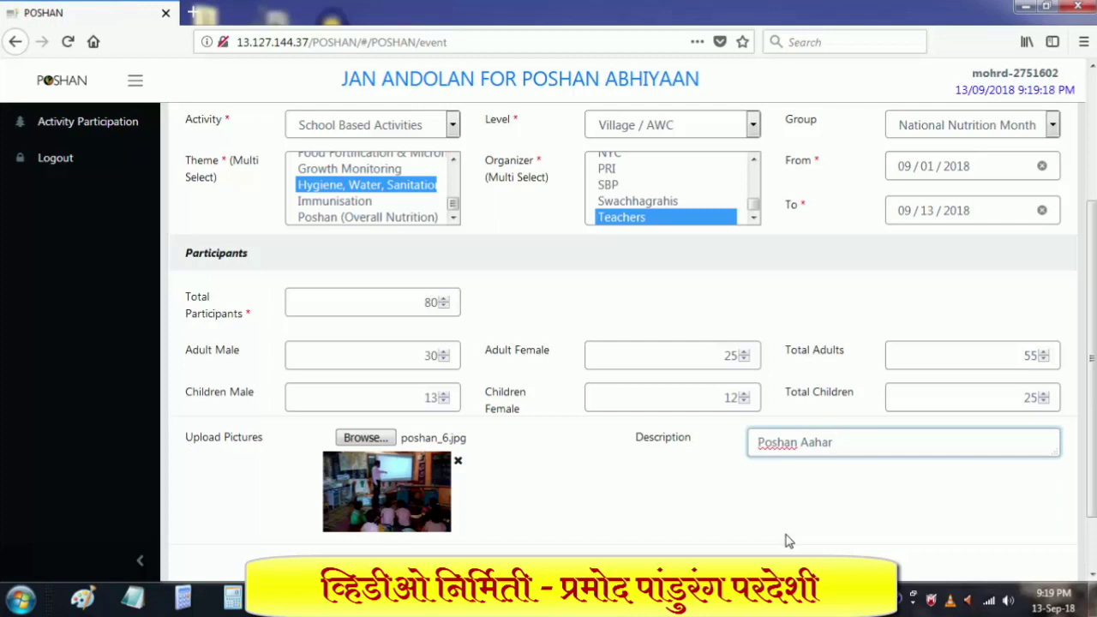
key("ctrl+shift+Left")
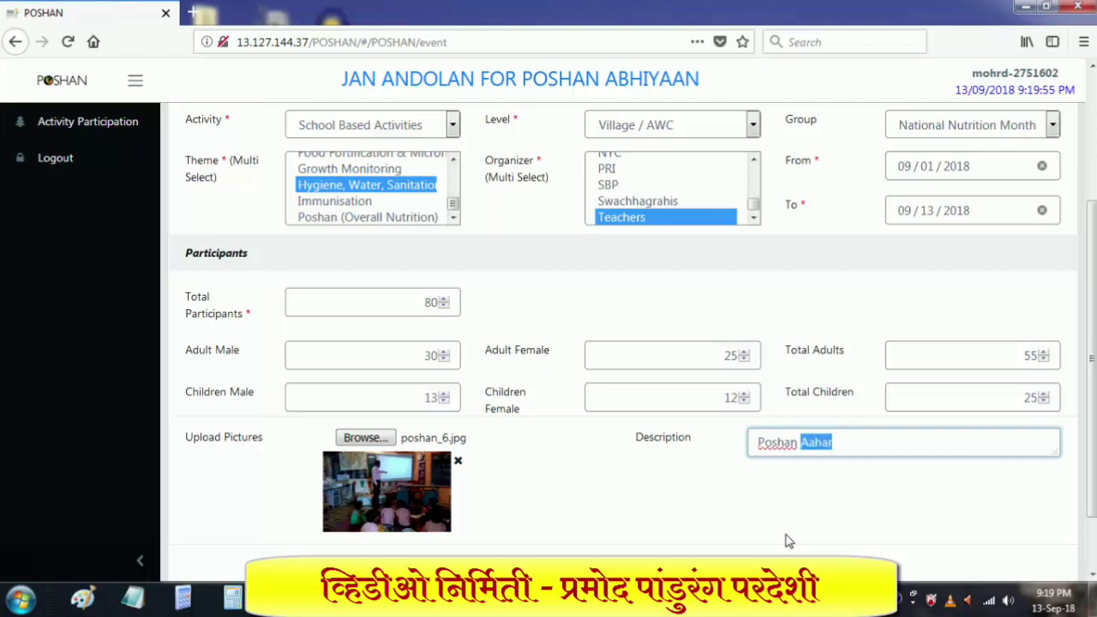
type("maah activ")
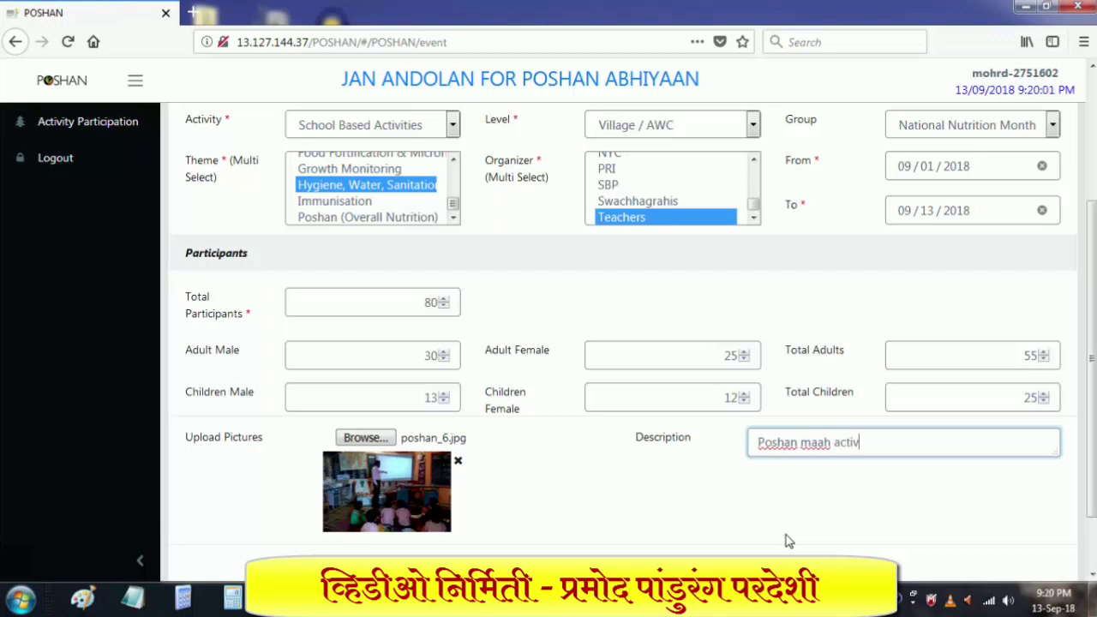
type("ity video pres")
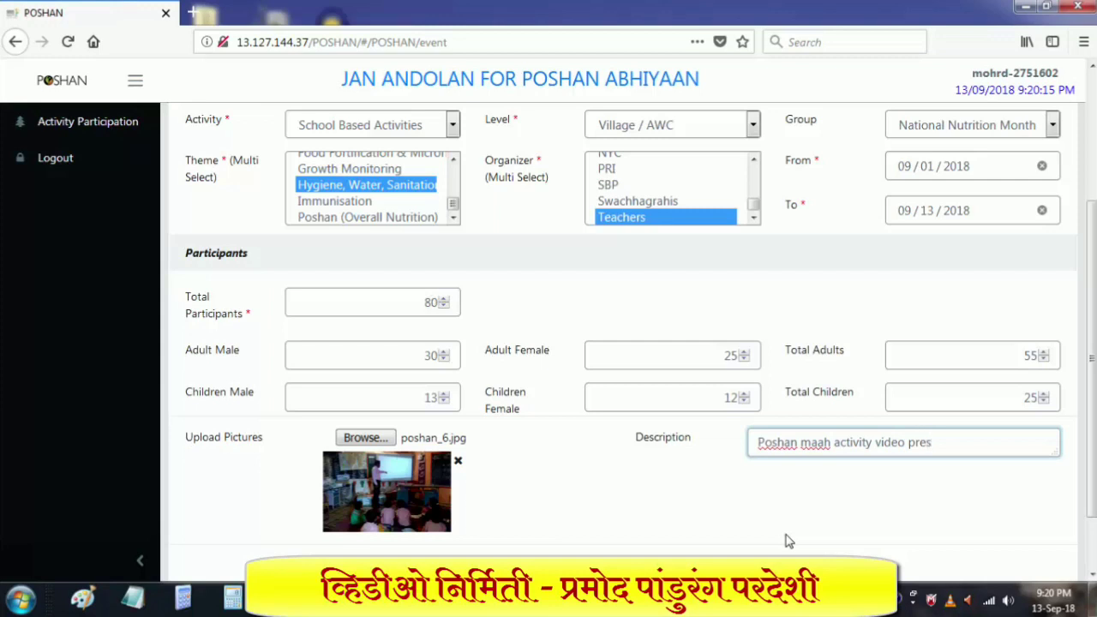
type("entation. Zillhapa")
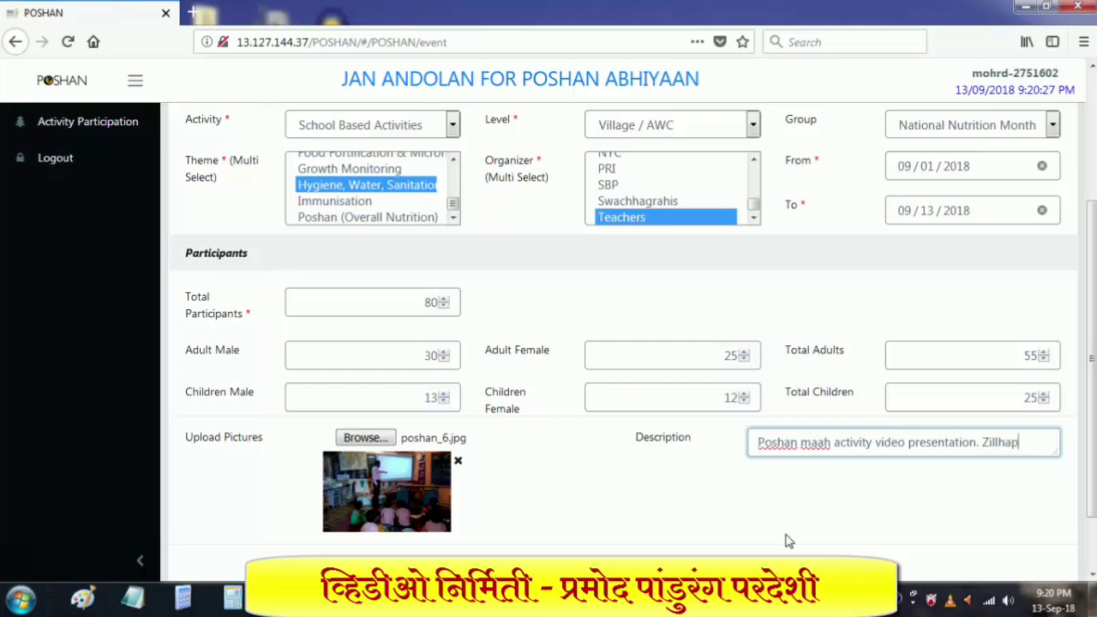
key("BackSpace")
key("BackSpace")
type("Parishad ")
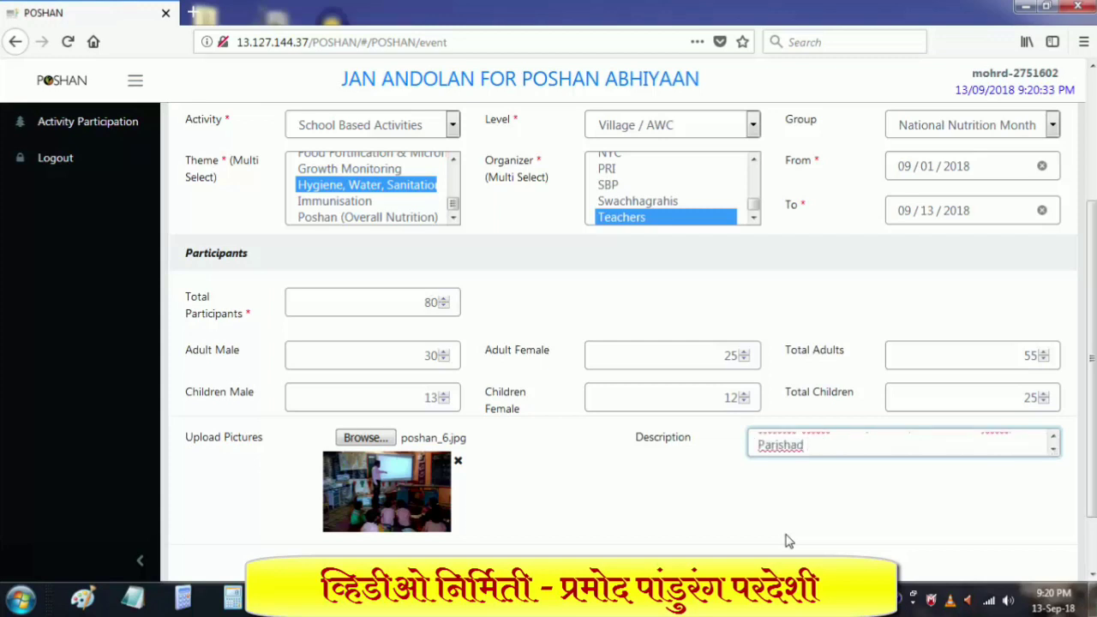
type("Primary School Dhamadki.")
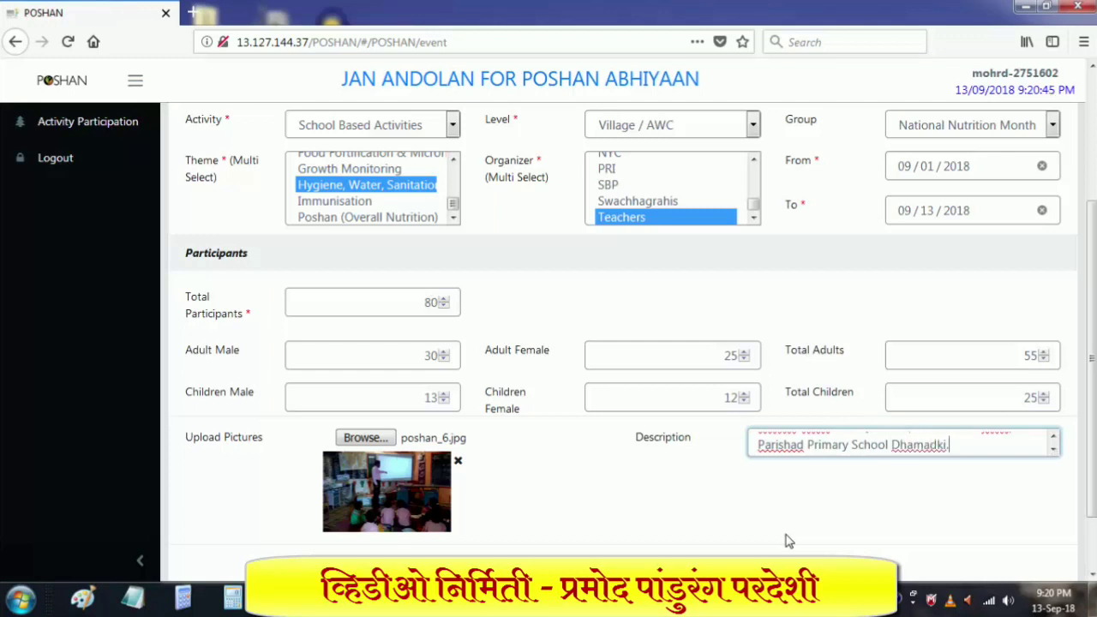
type(" Tal. Igatpuri. ")
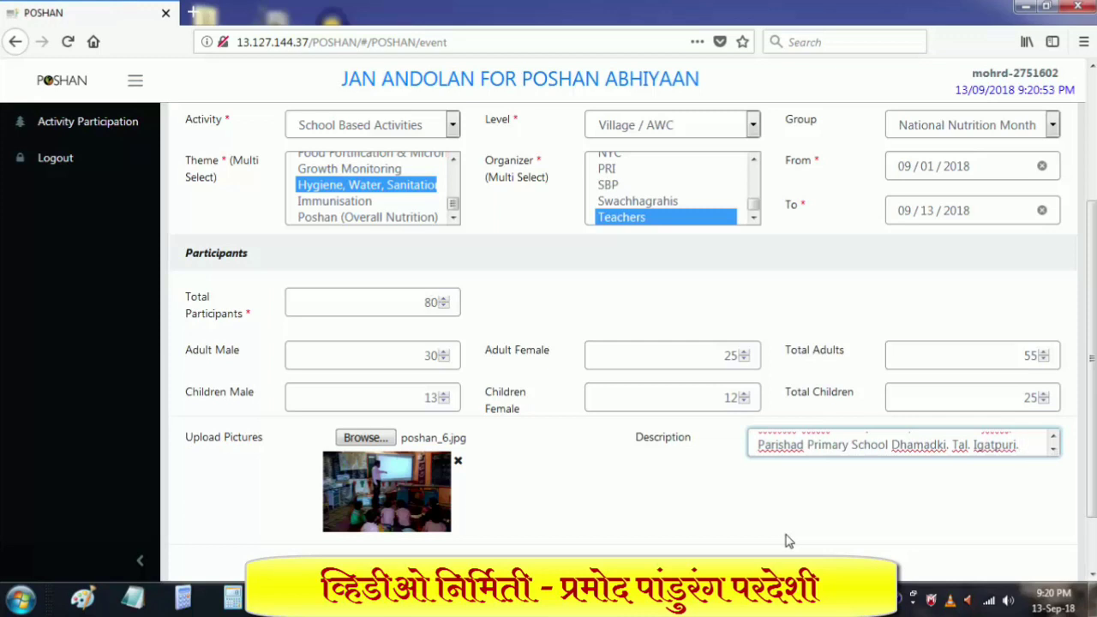
type("Dist. ")
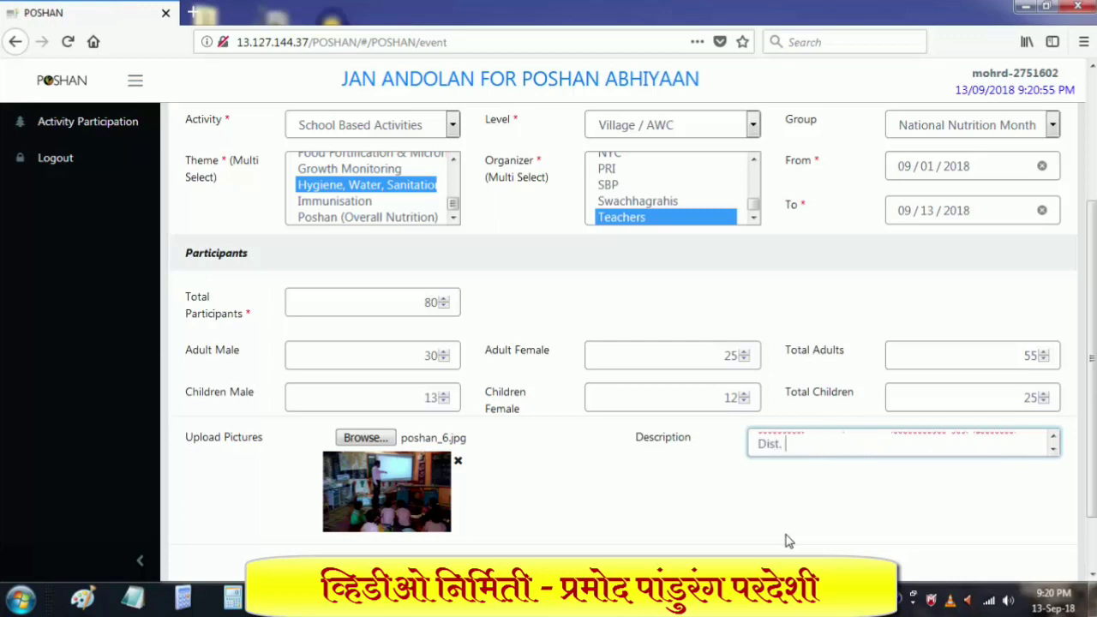
type("Nashik")
left_click(788, 541)
Submit the form and choose Logout in the Record added confirmation
scroll(788, 541, "down", 2)
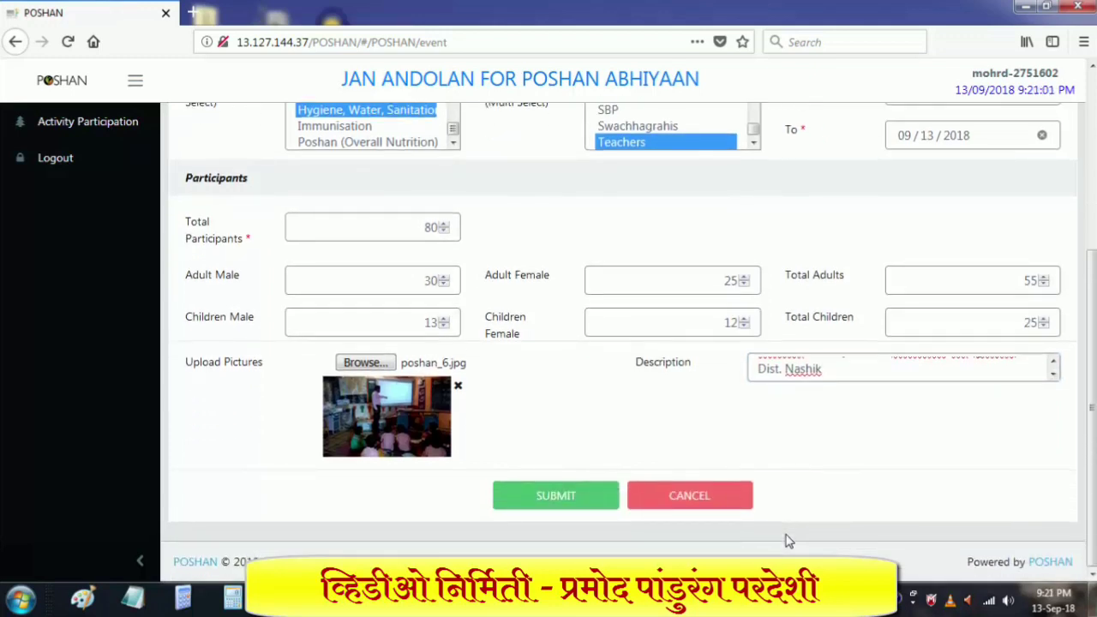
key("Return")
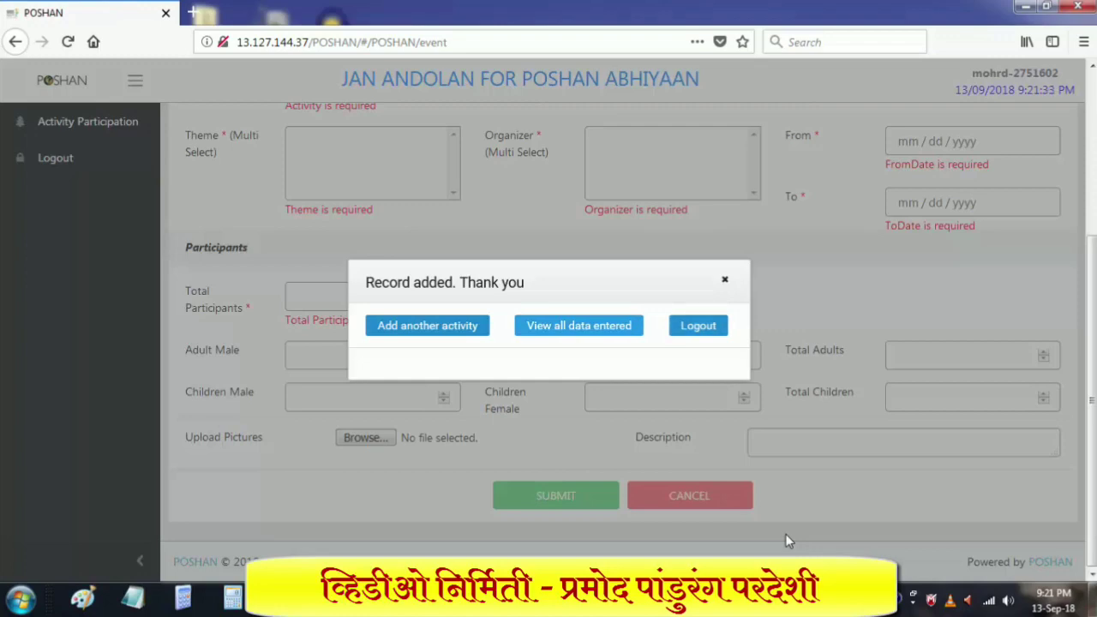
key("Tab")
key("Tab")
key("Return")
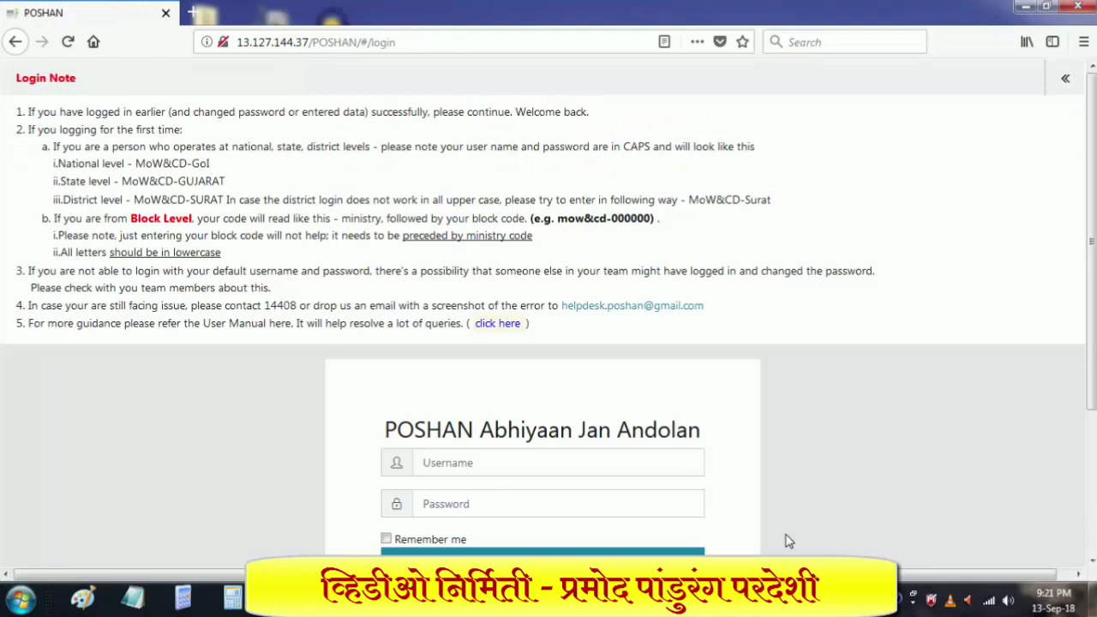